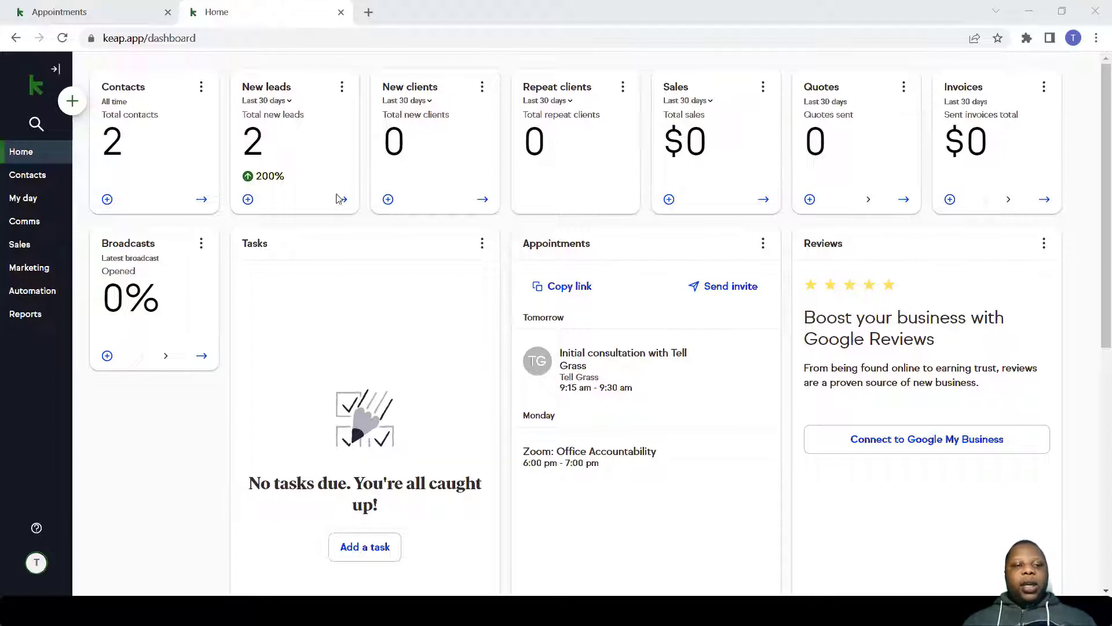
Open Marketing from the left sidebar to reach the Forms page.
click(30, 269)
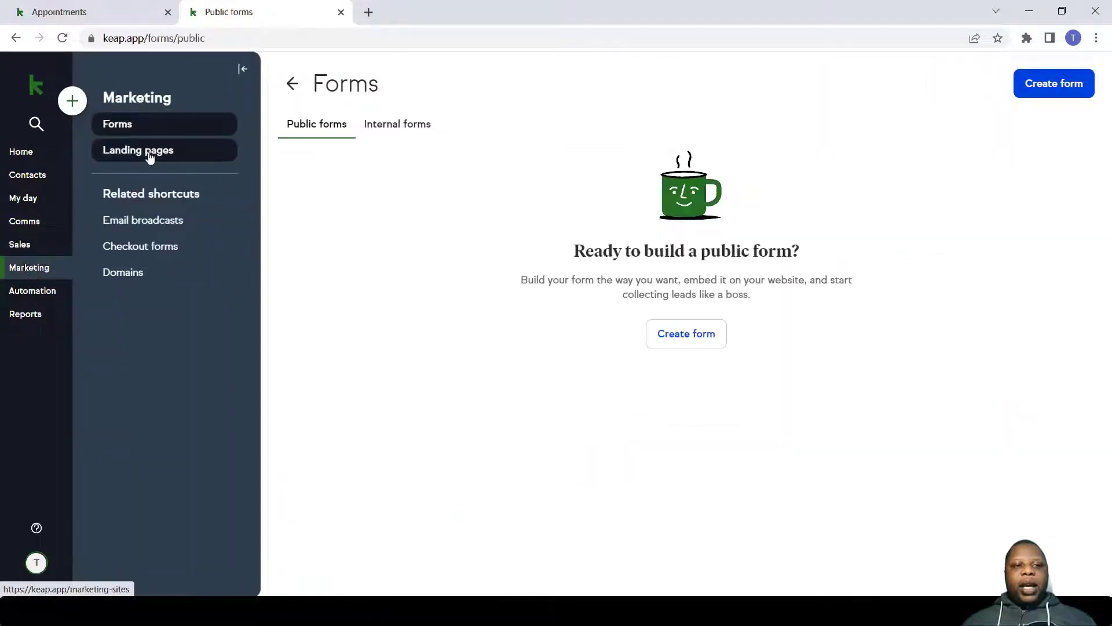
Go to Landing pages and start creating a new landing page.
click(148, 154)
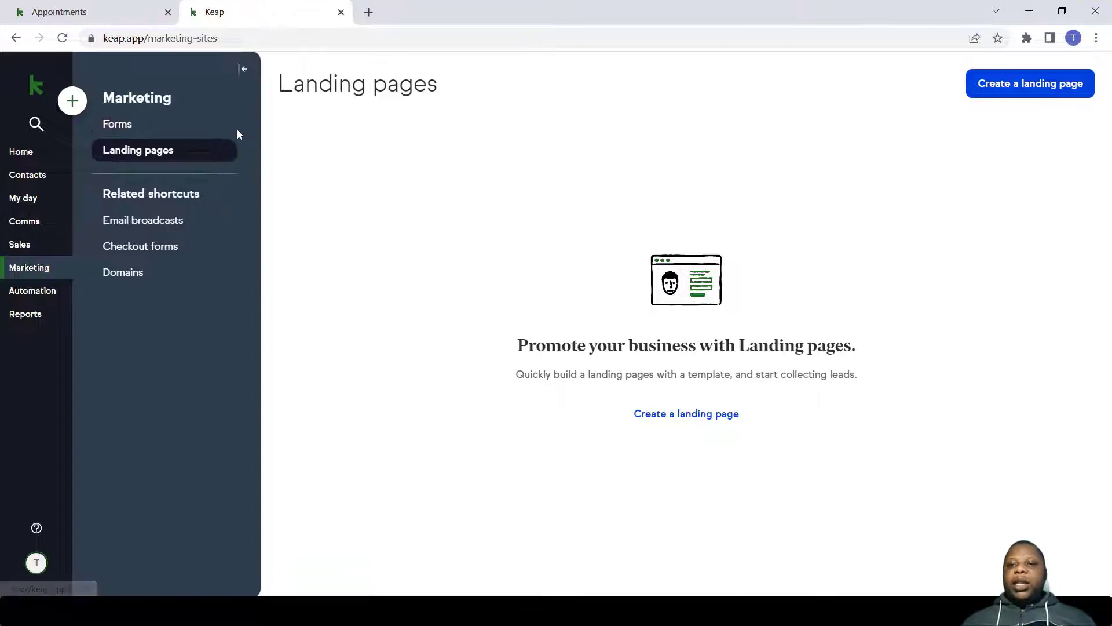
click(1055, 84)
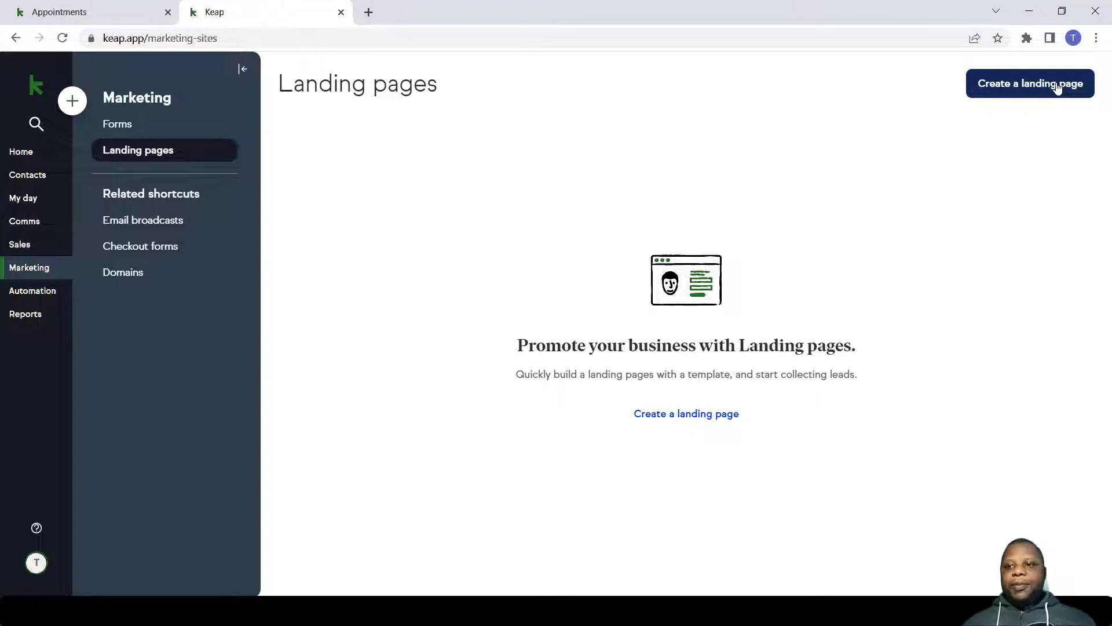
Create a landing page named 'AMD DOCTORS' from the Healthcare Provider template.
click(1010, 93)
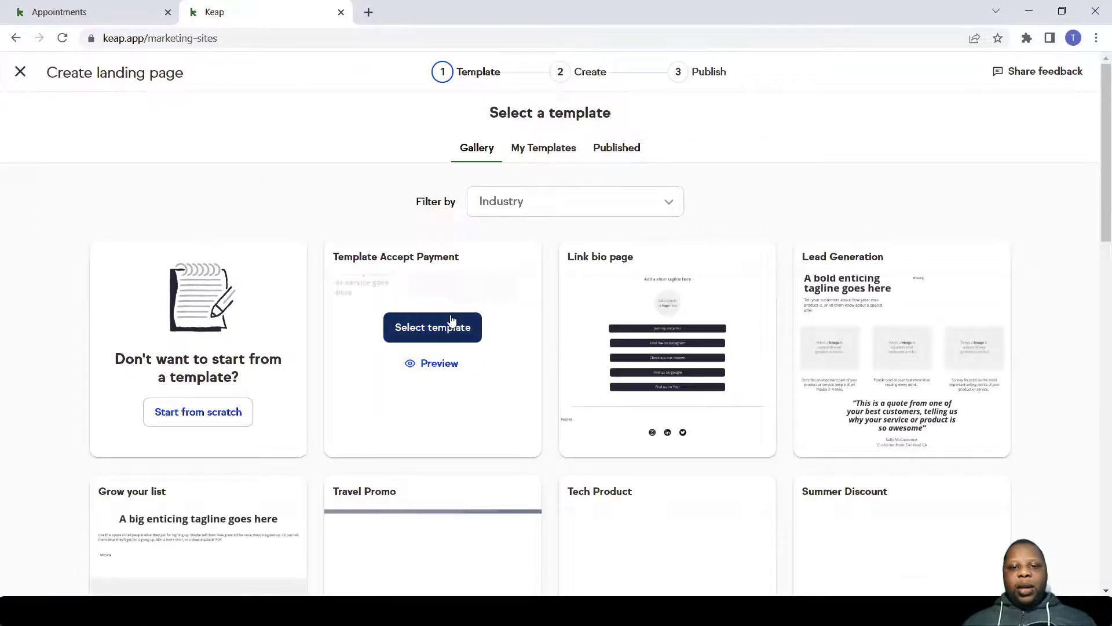
scroll(451, 319, down, 7)
scroll(451, 320, down, 3)
mouse_move(631, 483)
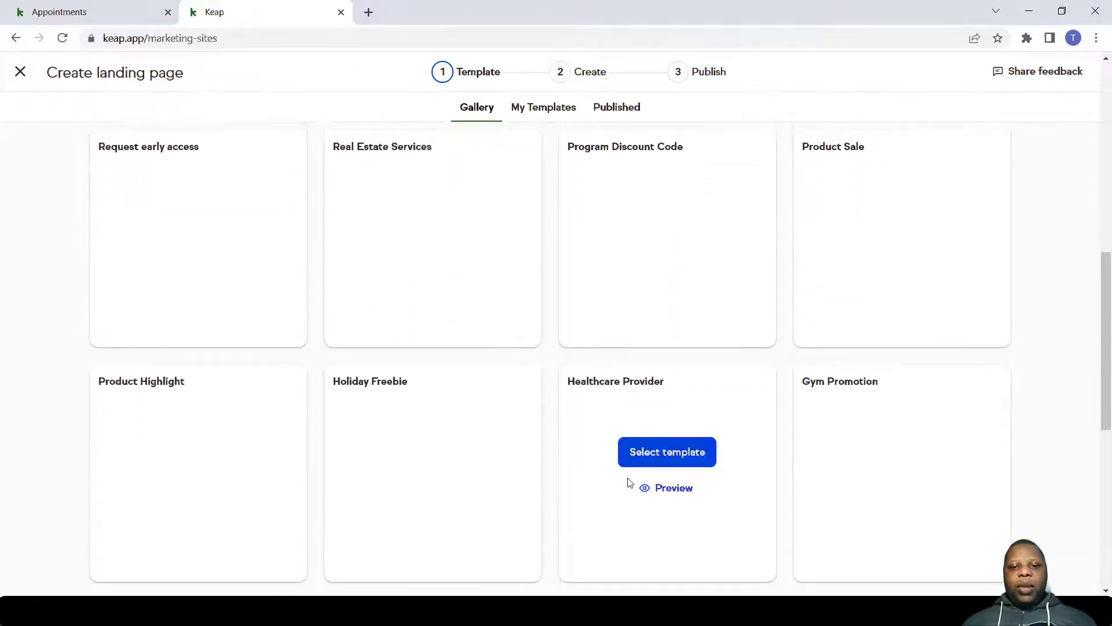
click(665, 456)
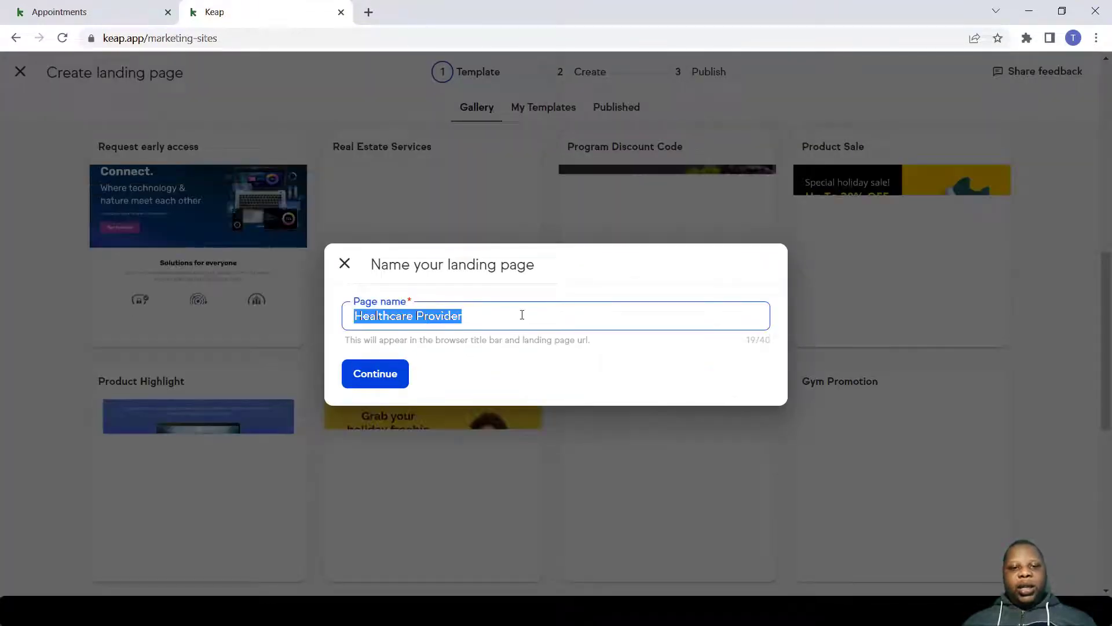
text(AMD)
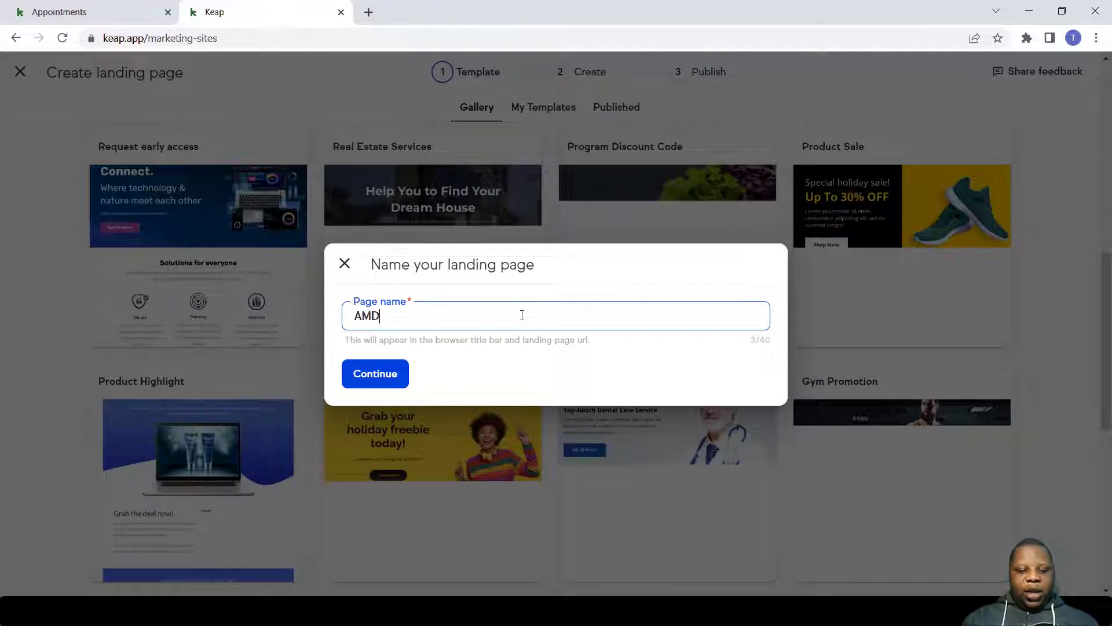
text( DOCTORS)
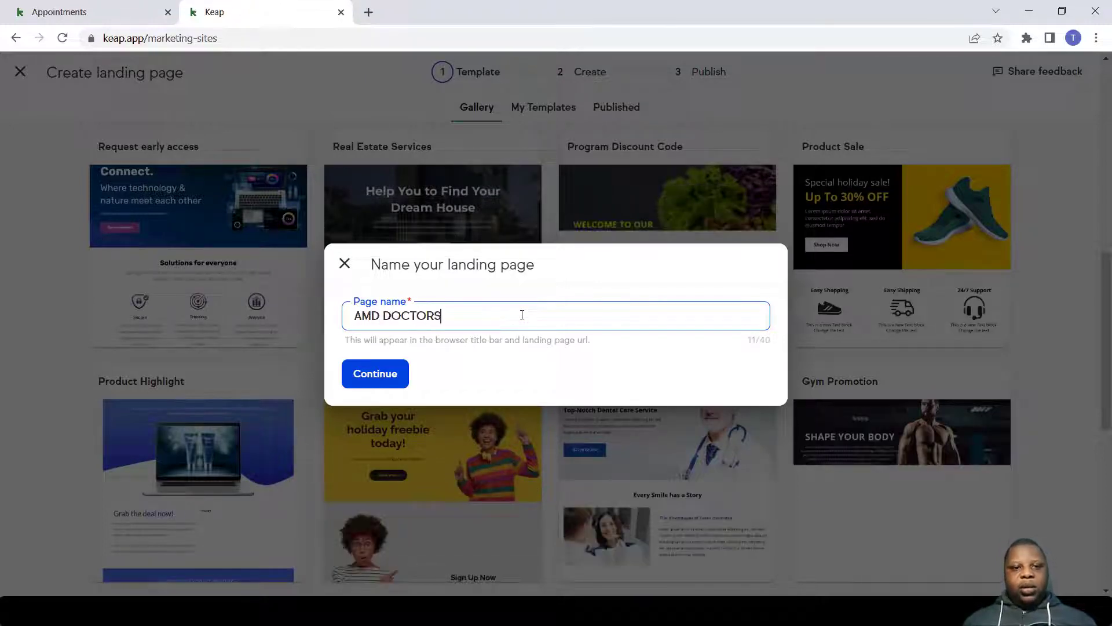
click(392, 377)
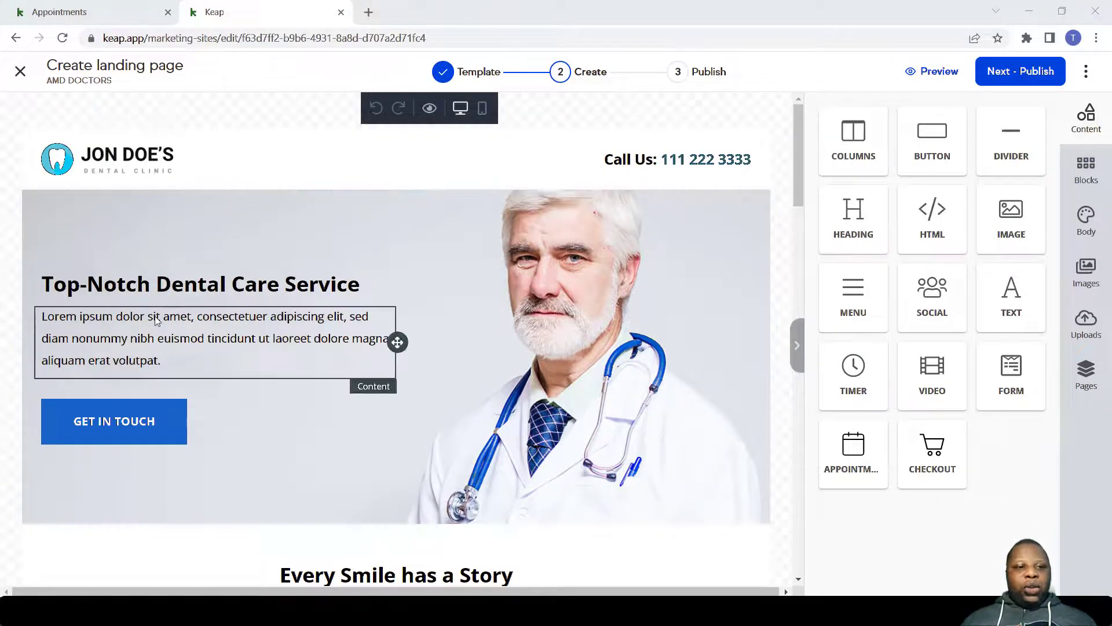
Replace 'Top-Notch' with 'AMD' in the hero headline.
click(164, 290)
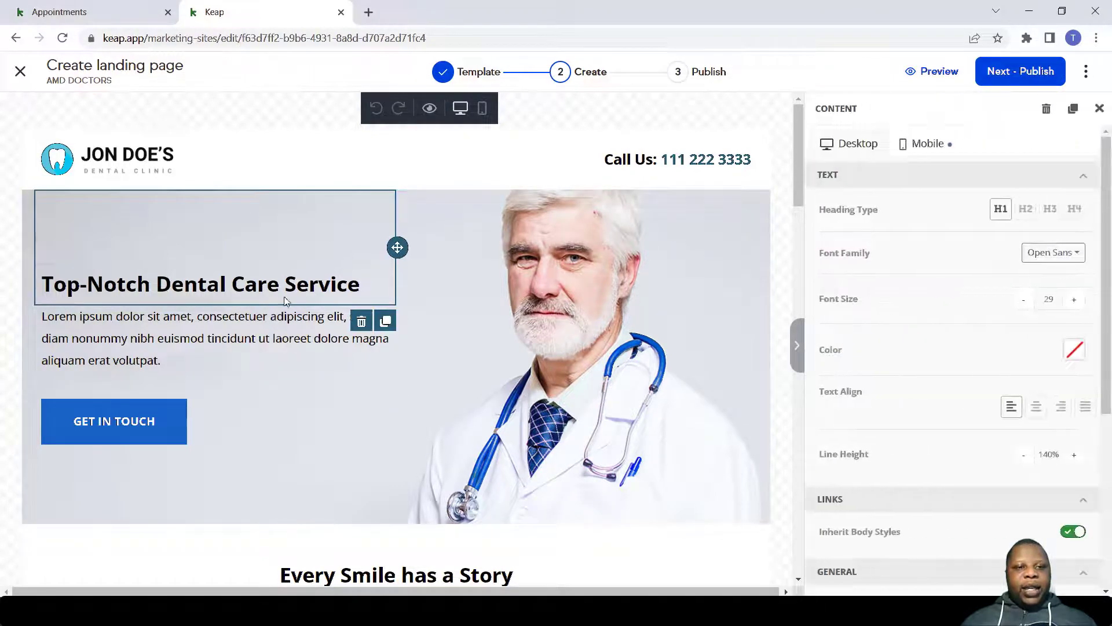
mouse_move(42, 284)
mouse_down()
mouse_move(155, 284)
mouse_move(51, 287)
mouse_move(36, 299)
mouse_up()
click(155, 284)
key(BackSpace)
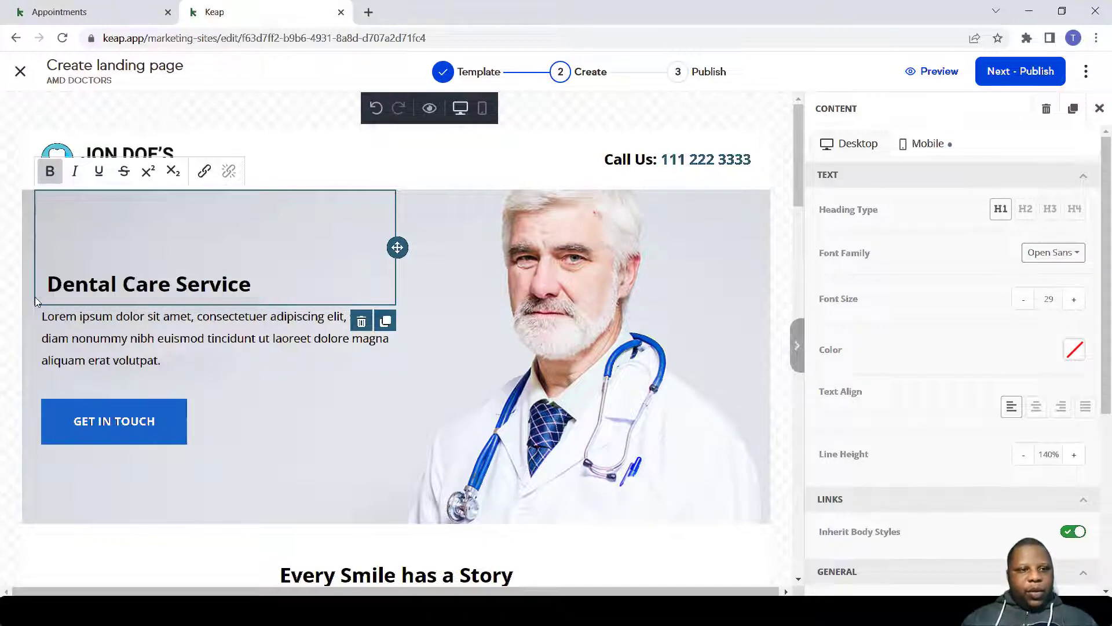
text(AMD)
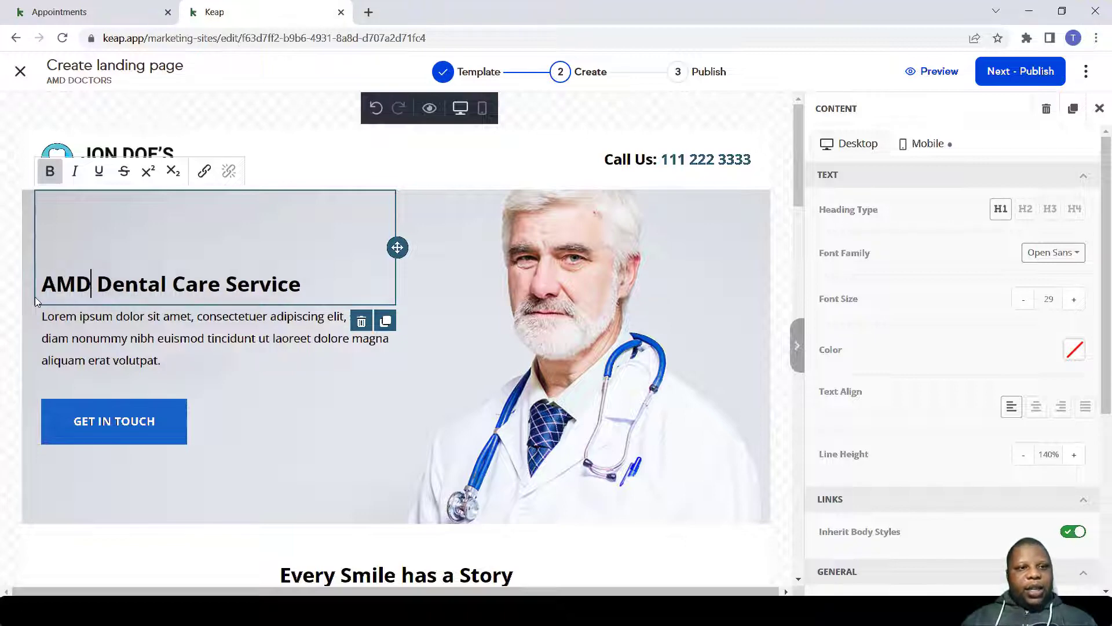
Inspect the hero paragraph, hero row, service cards row and About our service heading.
click(223, 352)
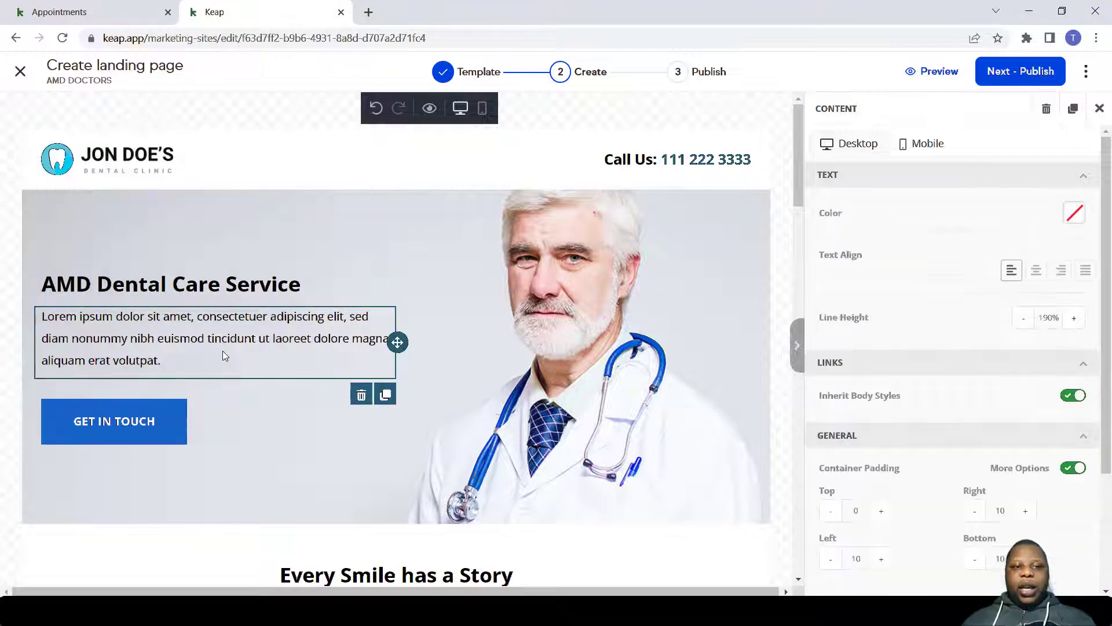
click(223, 349)
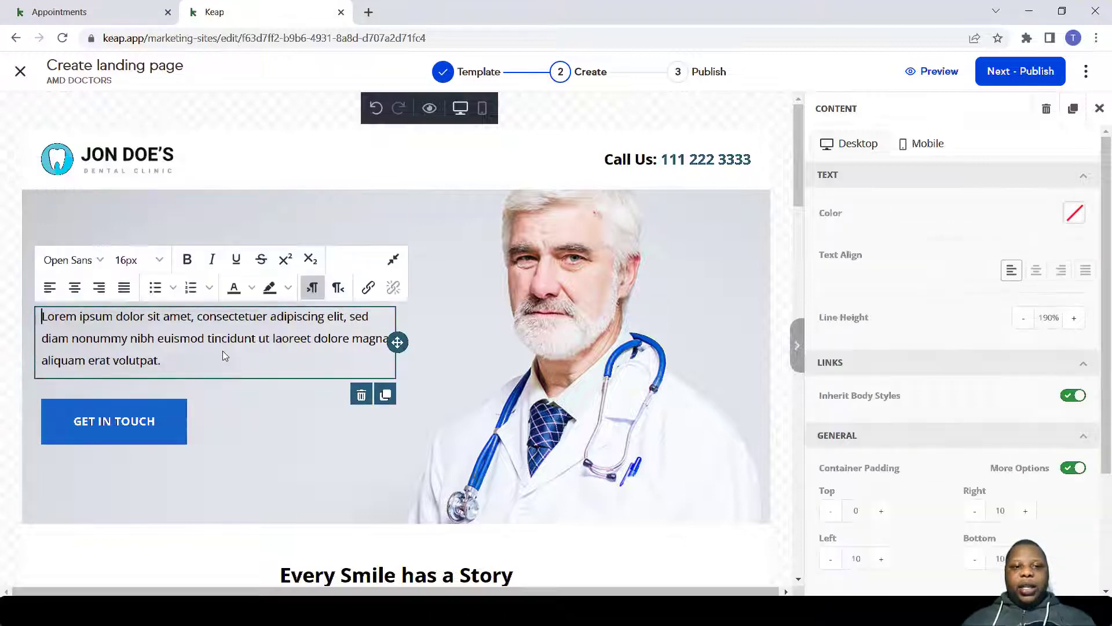
click(490, 322)
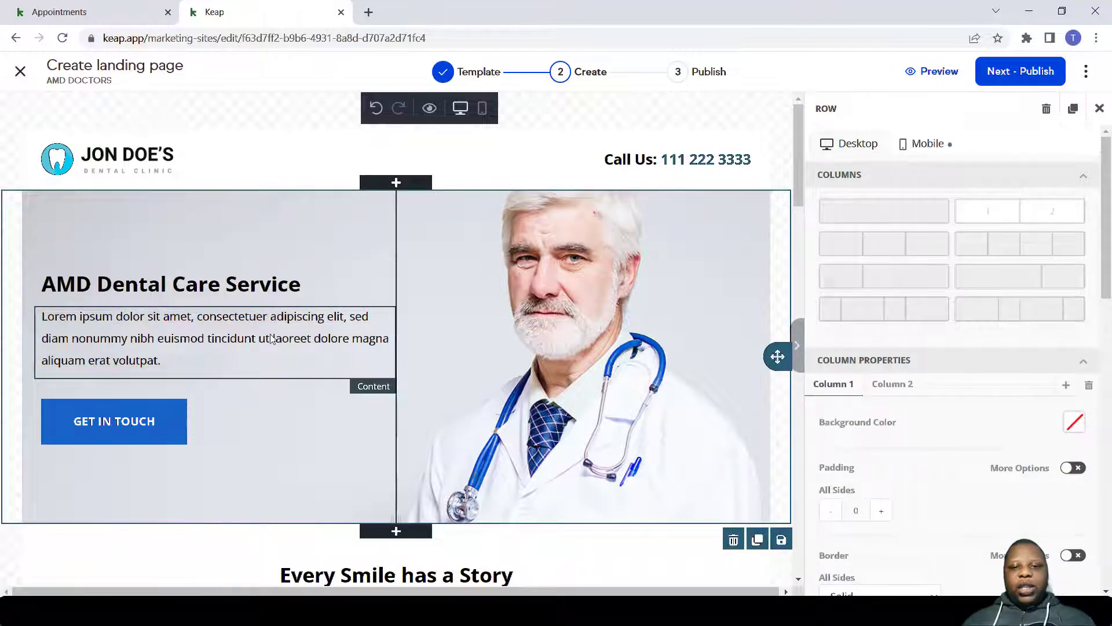
scroll(270, 338, down, 2)
scroll(568, 315, down, 3)
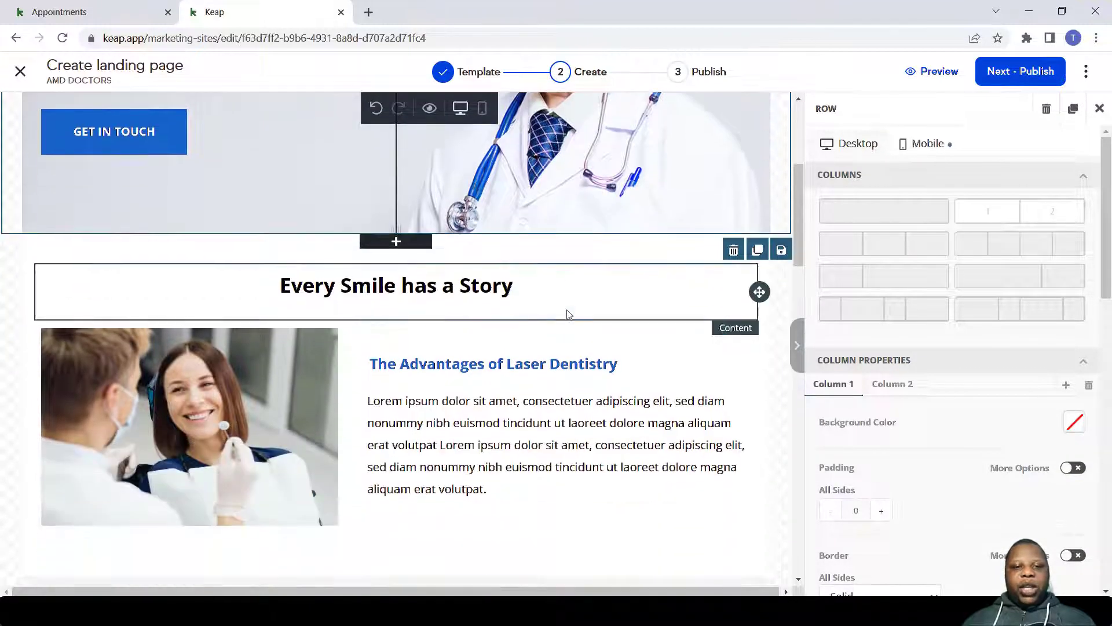
scroll(522, 375, down, 4)
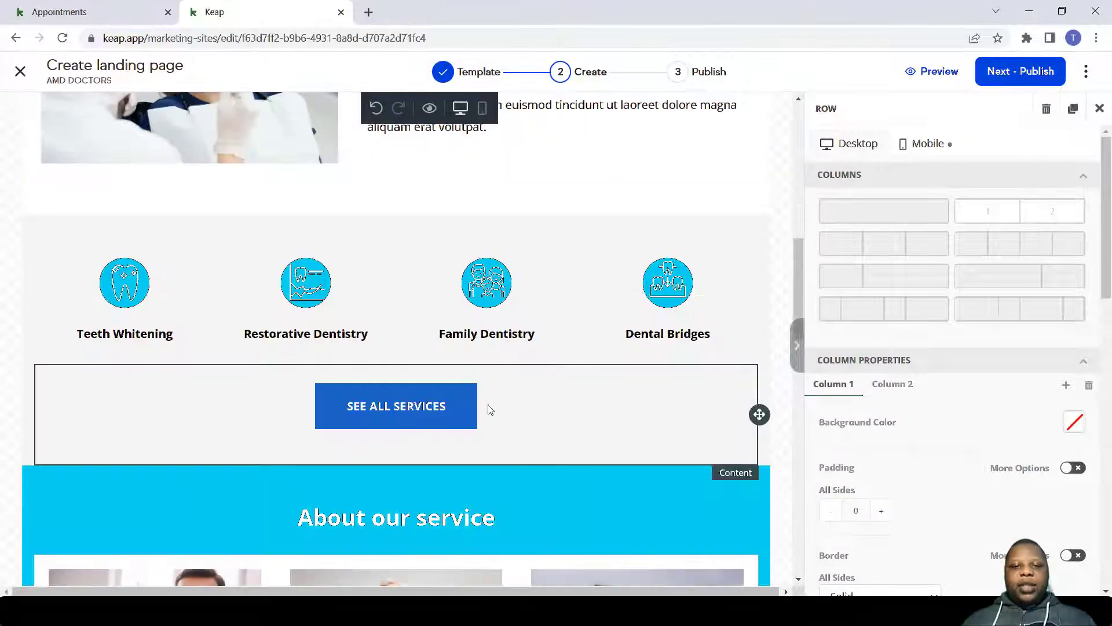
scroll(502, 490, down, 5)
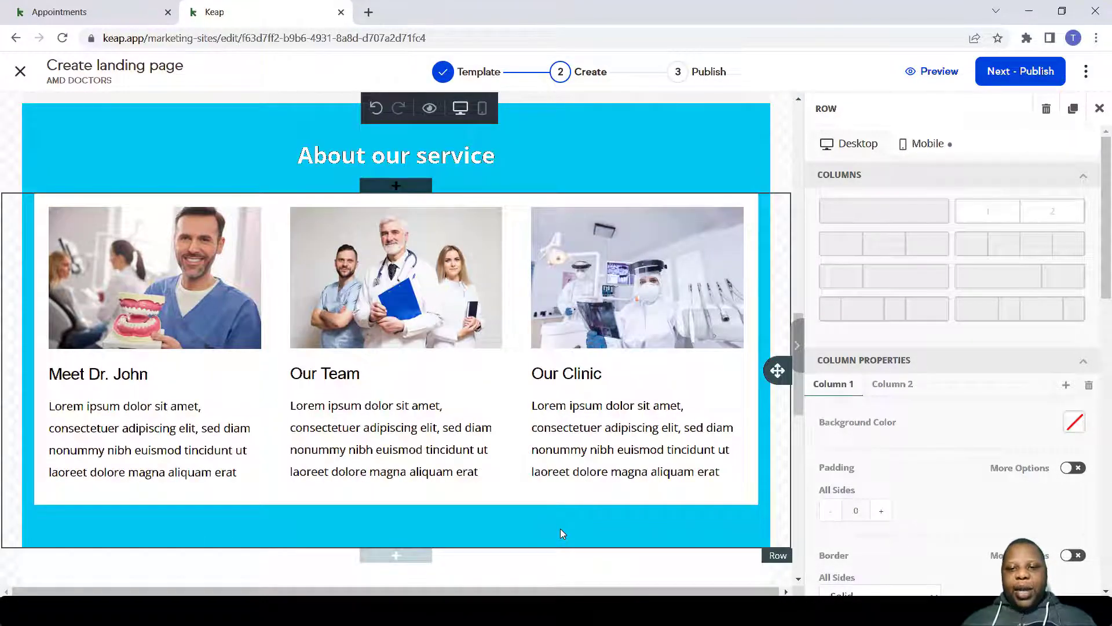
click(561, 522)
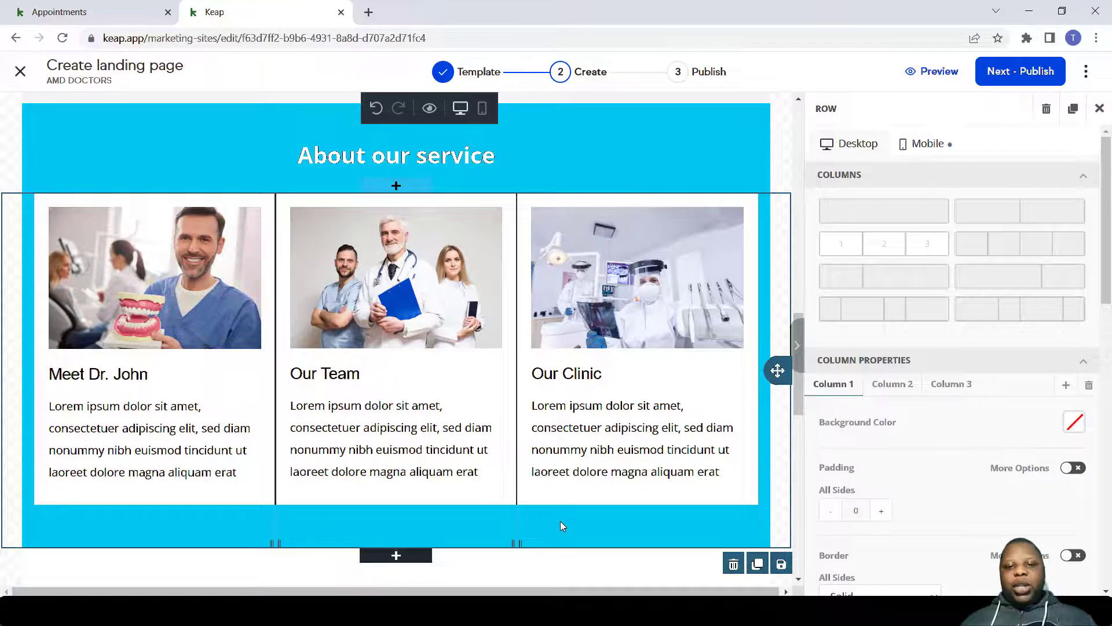
scroll(561, 520, up, 2)
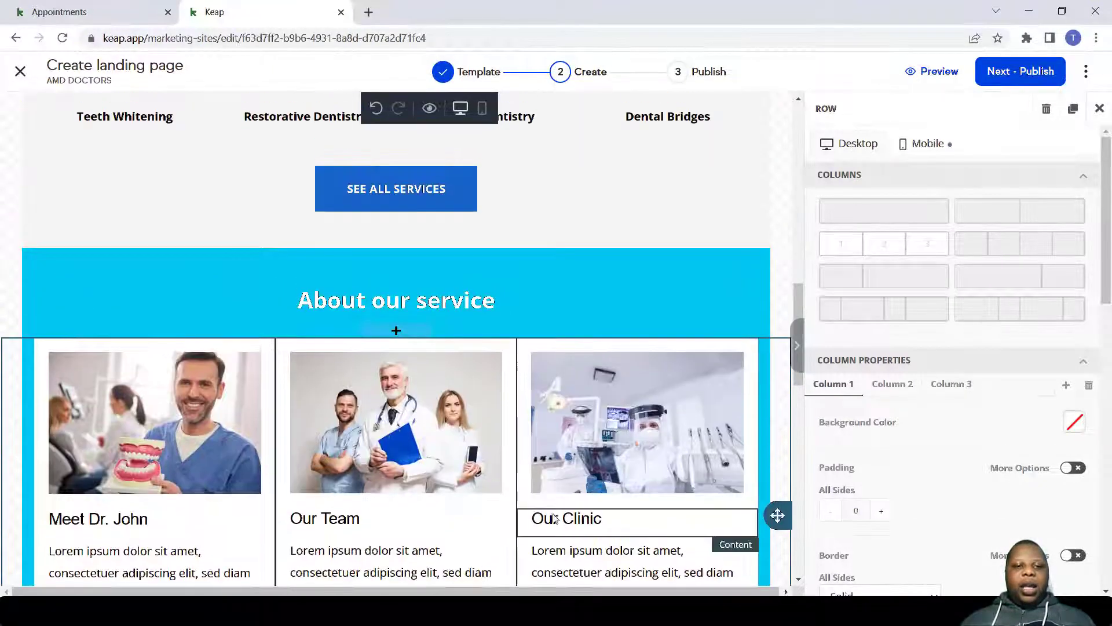
click(554, 273)
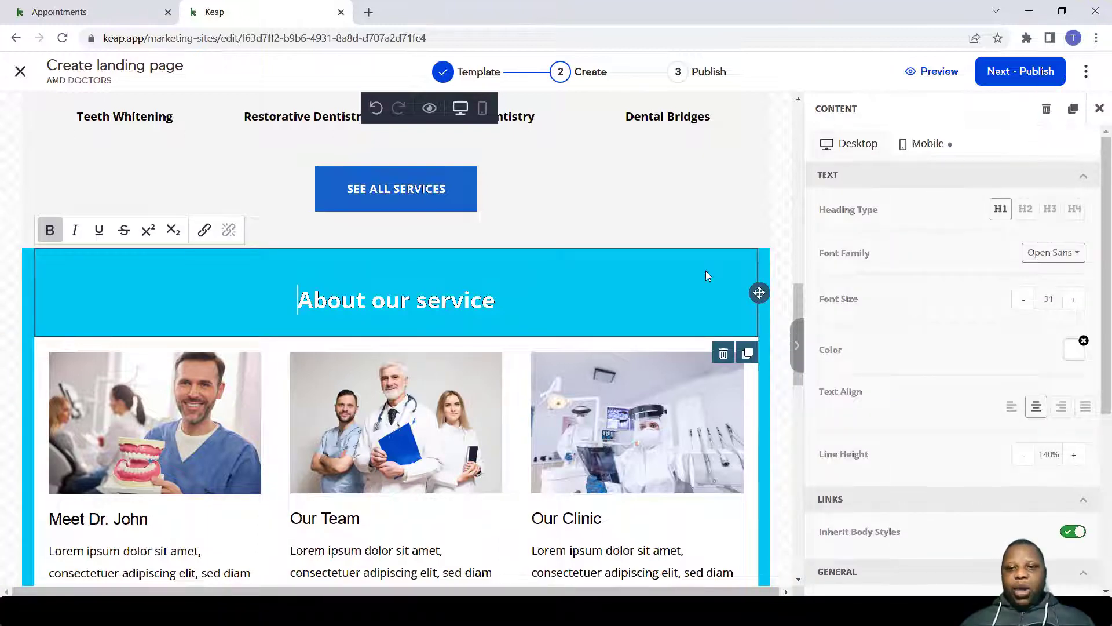
scroll(727, 294, up, 5)
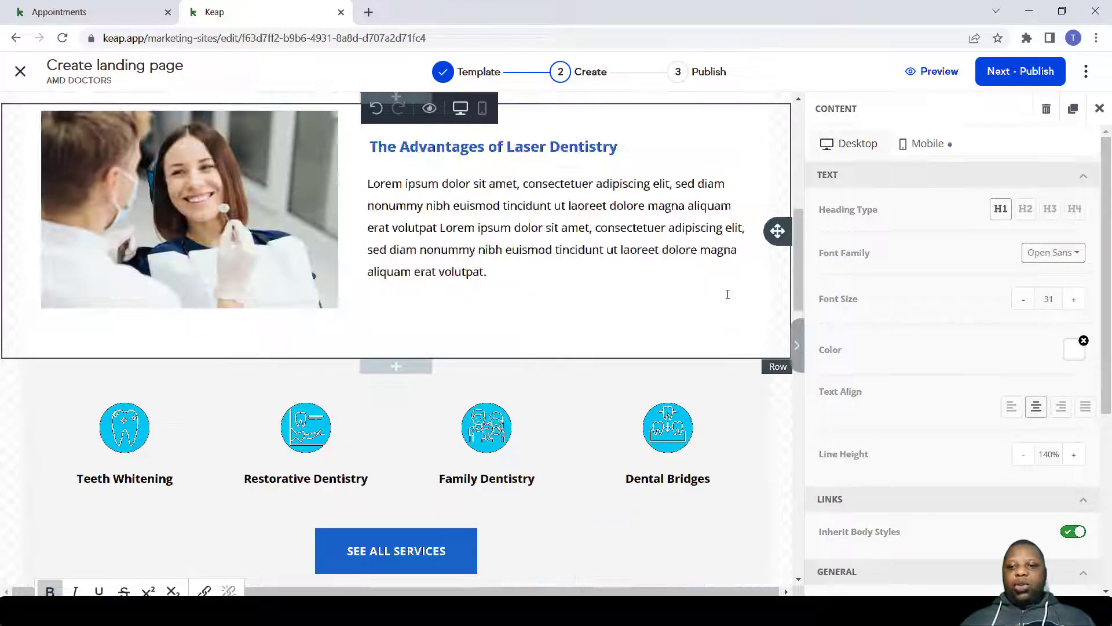
scroll(728, 294, up, 8)
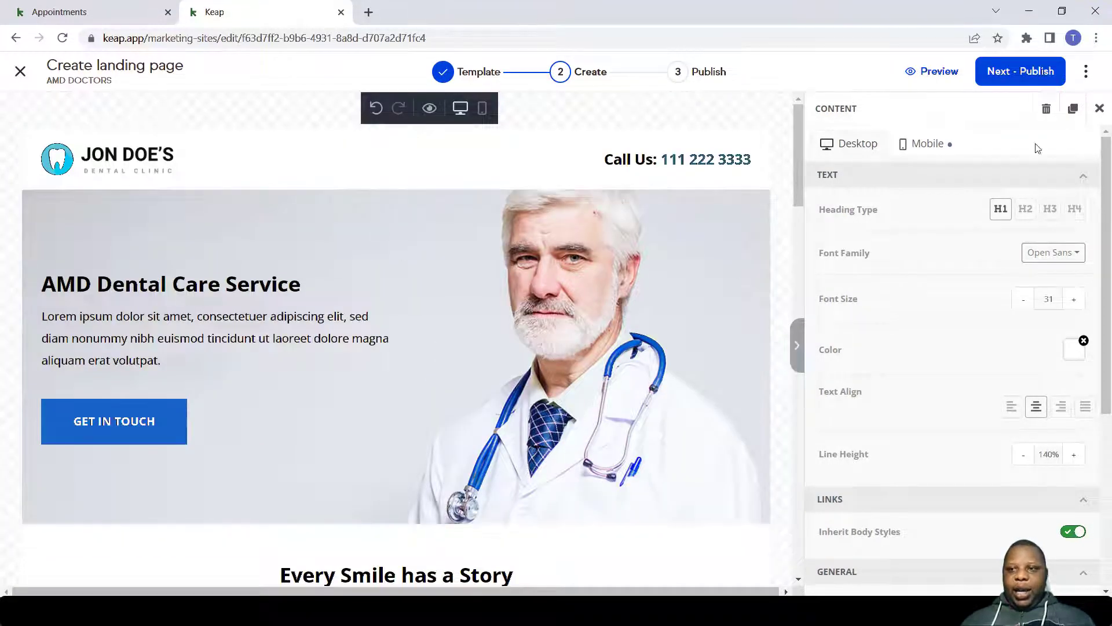
click(1097, 109)
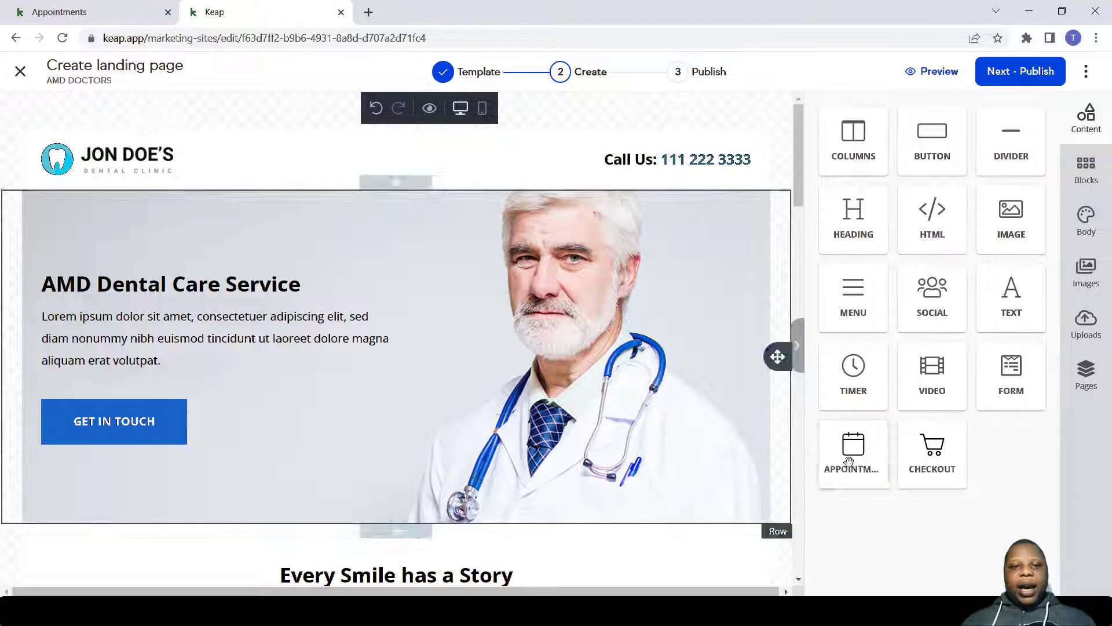
scroll(671, 434, down, 8)
scroll(671, 434, down, 1)
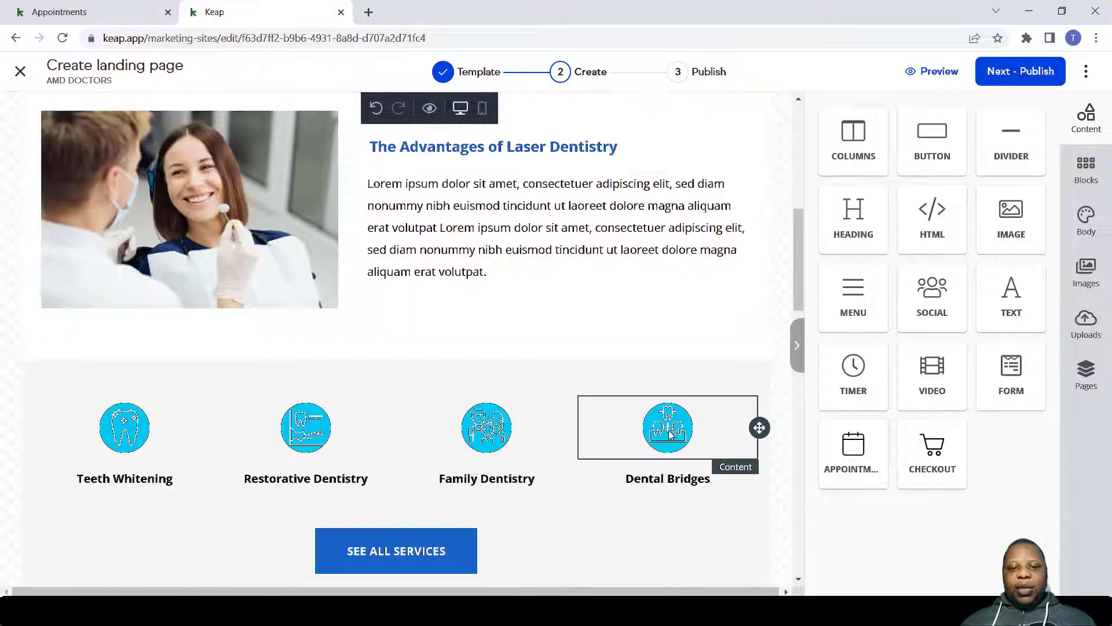
Add an Appointment block below the service icons, linked to 'Initial Consultation | 15 min'.
drag(847, 451, 469, 508)
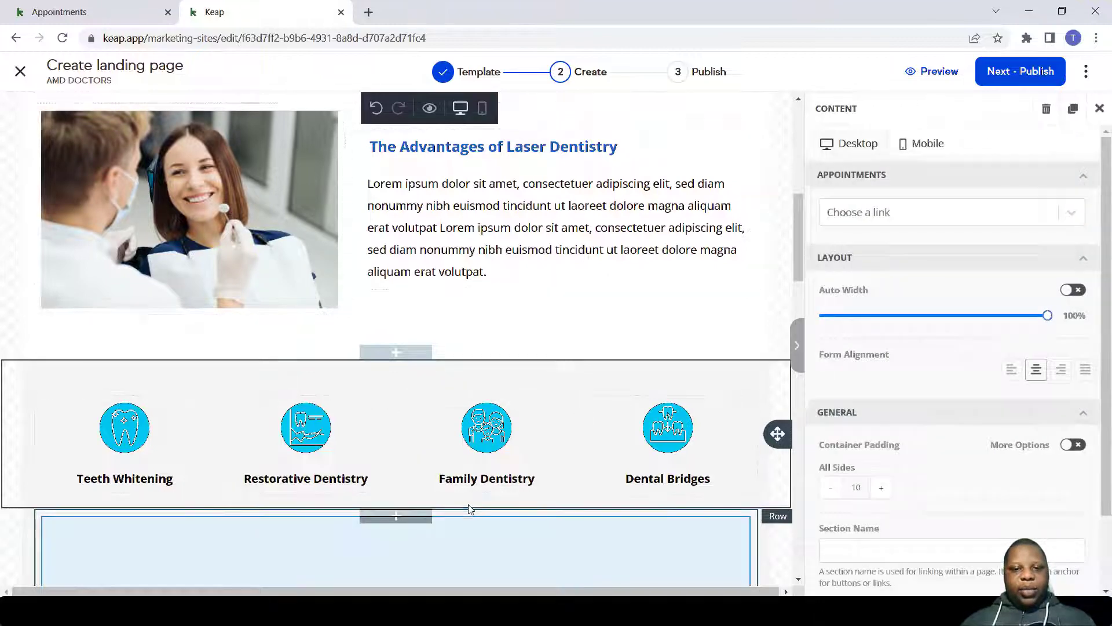
scroll(576, 407, up, 3)
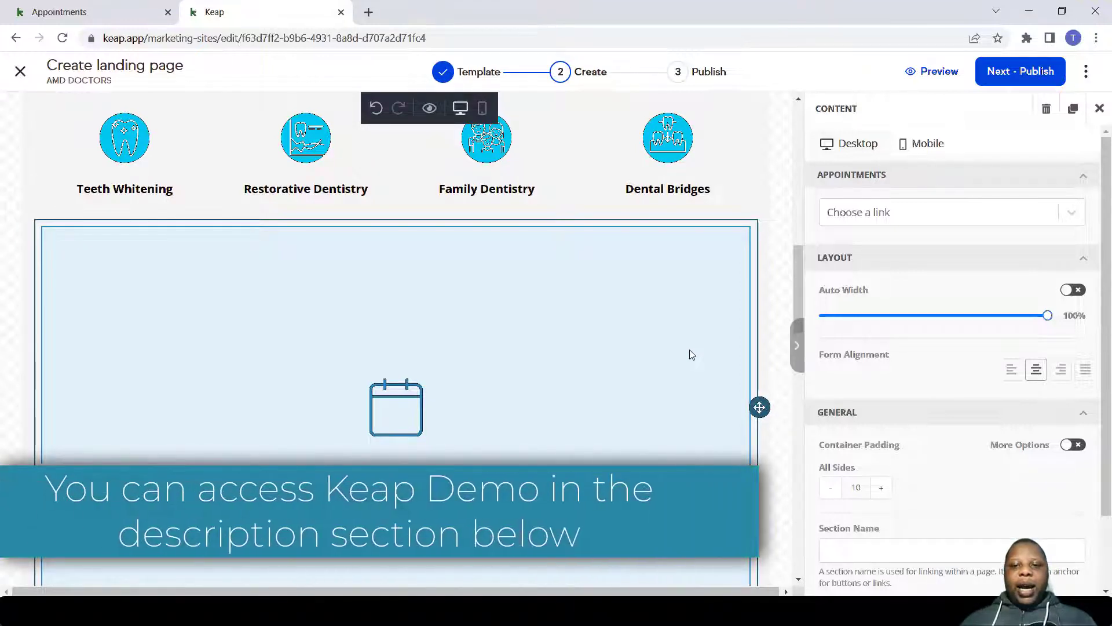
click(1069, 226)
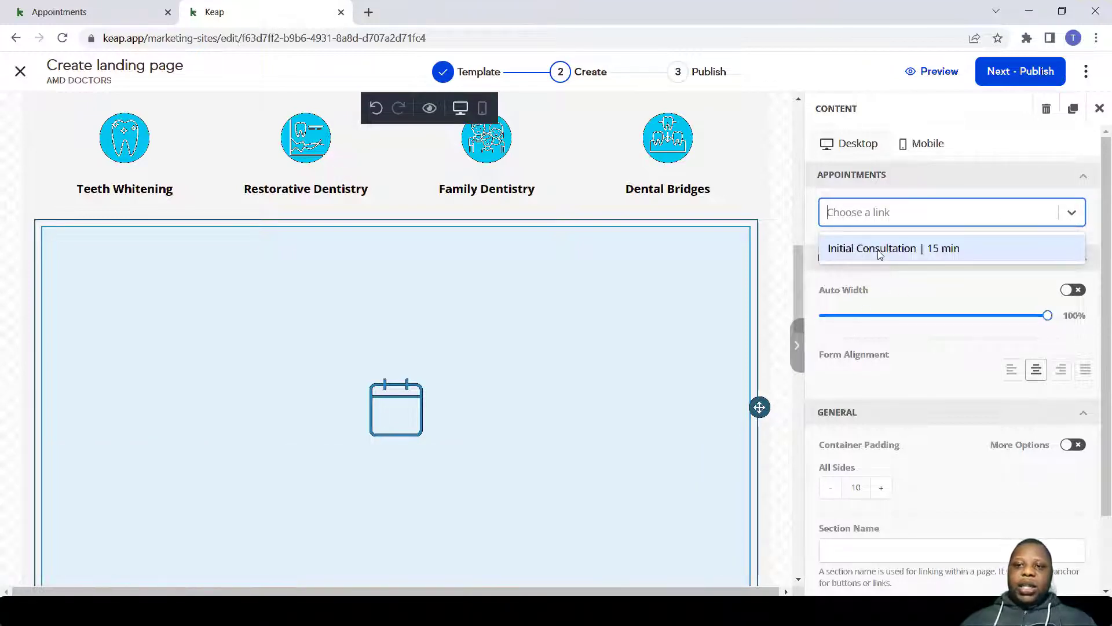
click(878, 249)
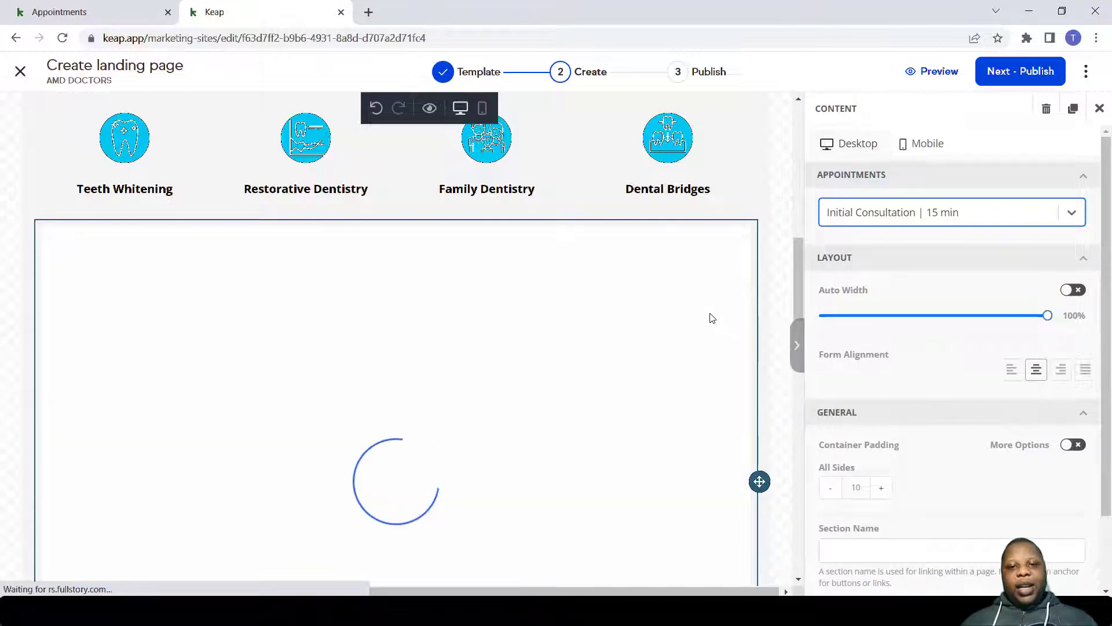
scroll(599, 324, down, 3)
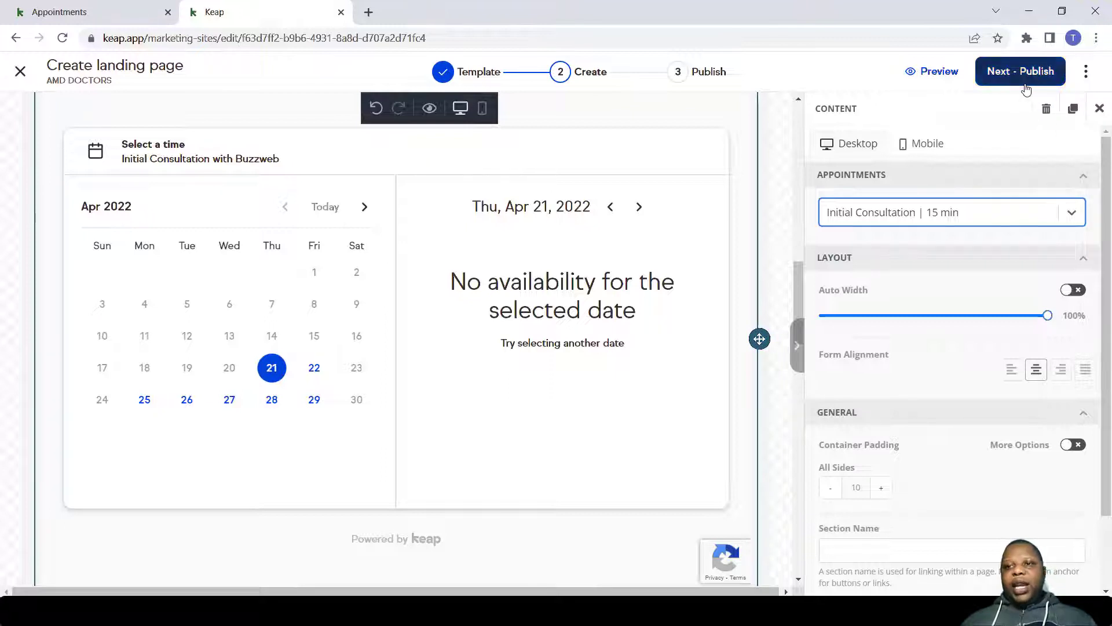
Close the appointment block settings and browse the prebuilt Blocks list.
click(1102, 117)
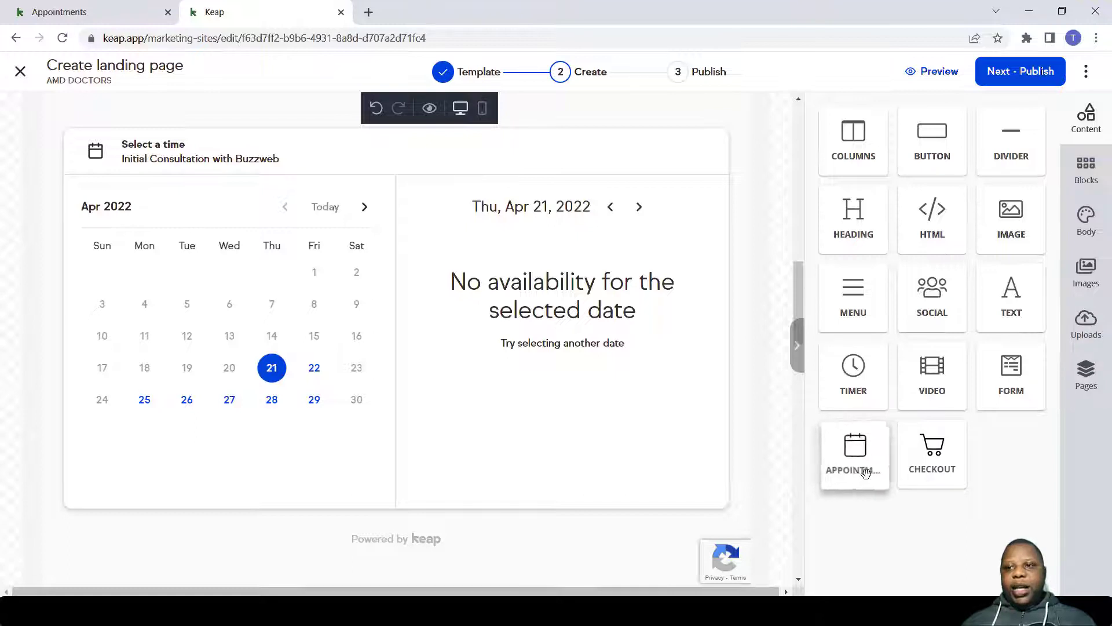
click(1107, 176)
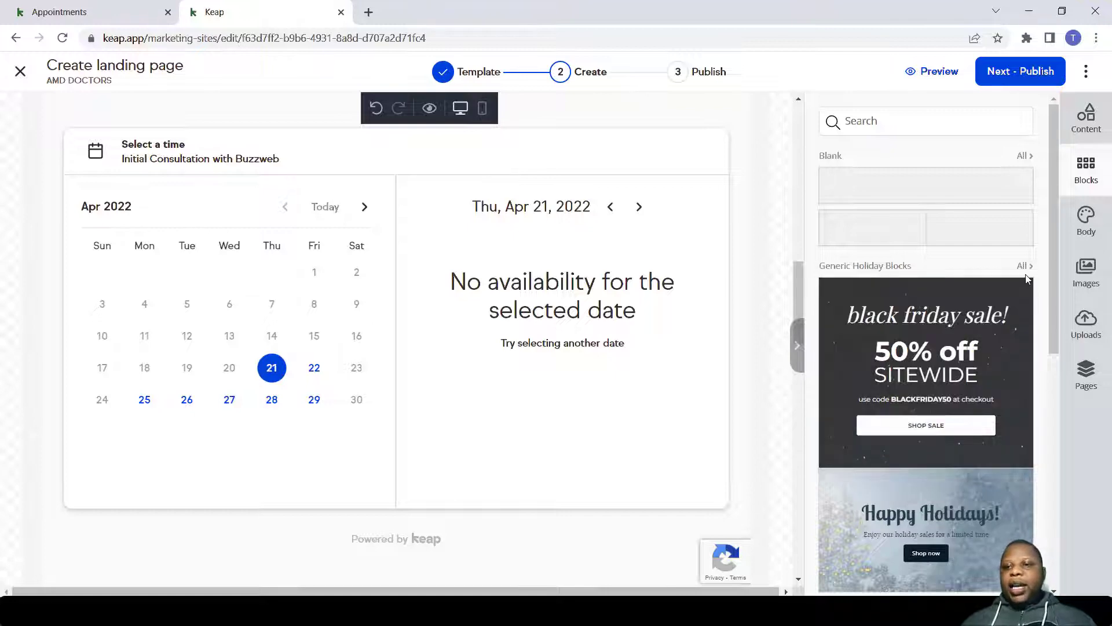
scroll(1025, 274, down, 5)
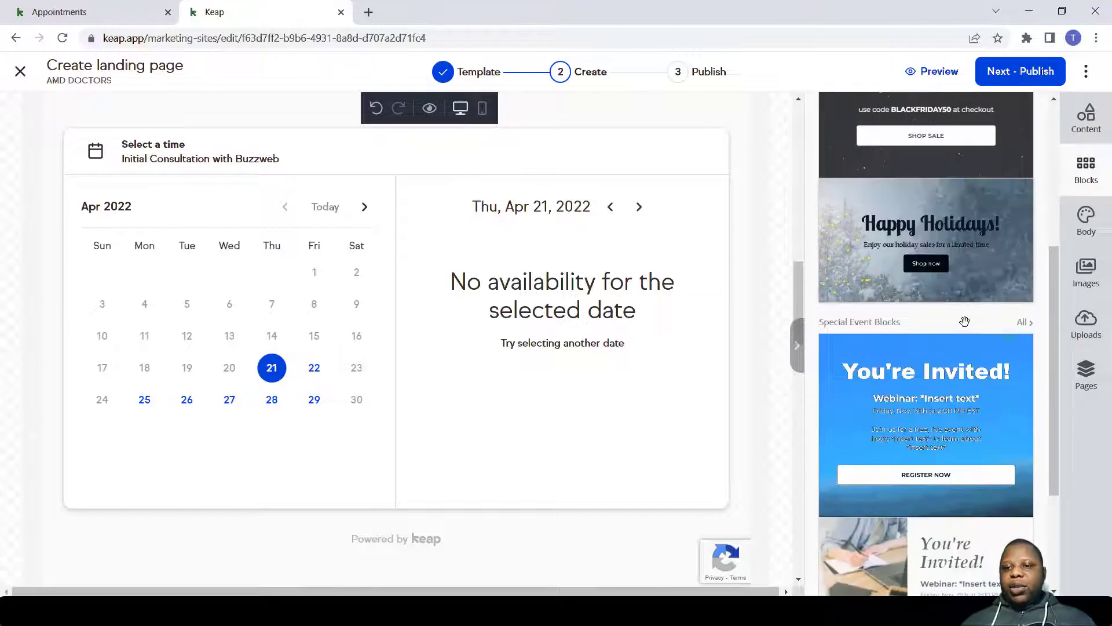
scroll(964, 322, down, 3)
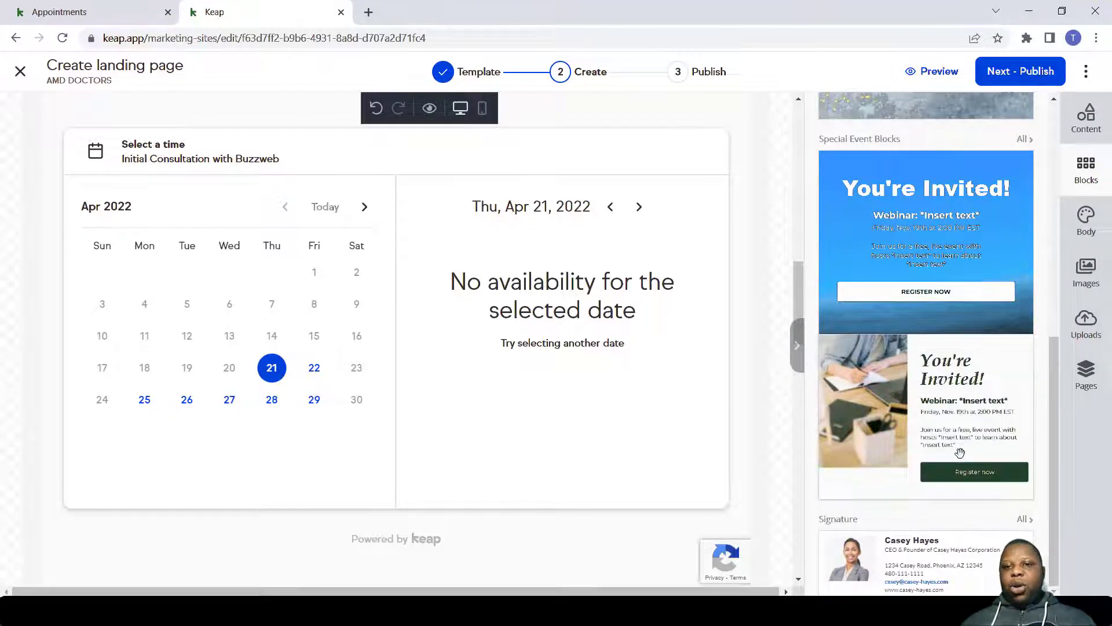
scroll(960, 452, up, 8)
Try adding Black Friday and Happy Holidays blocks below See All Services, then delete the row.
drag(948, 372, 671, 474)
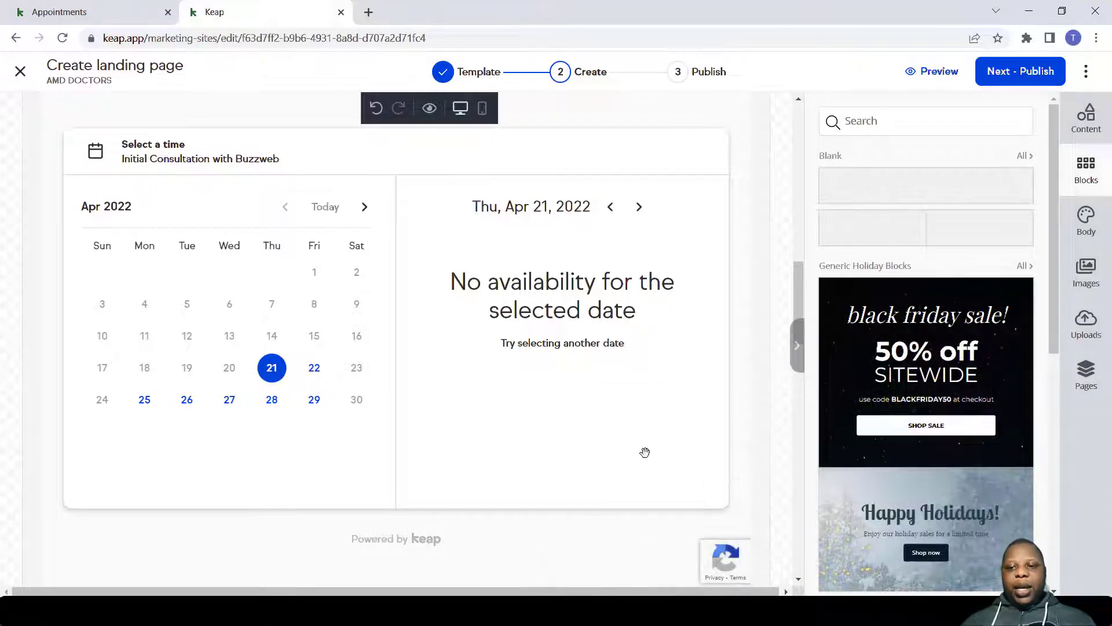
scroll(644, 452, down, 5)
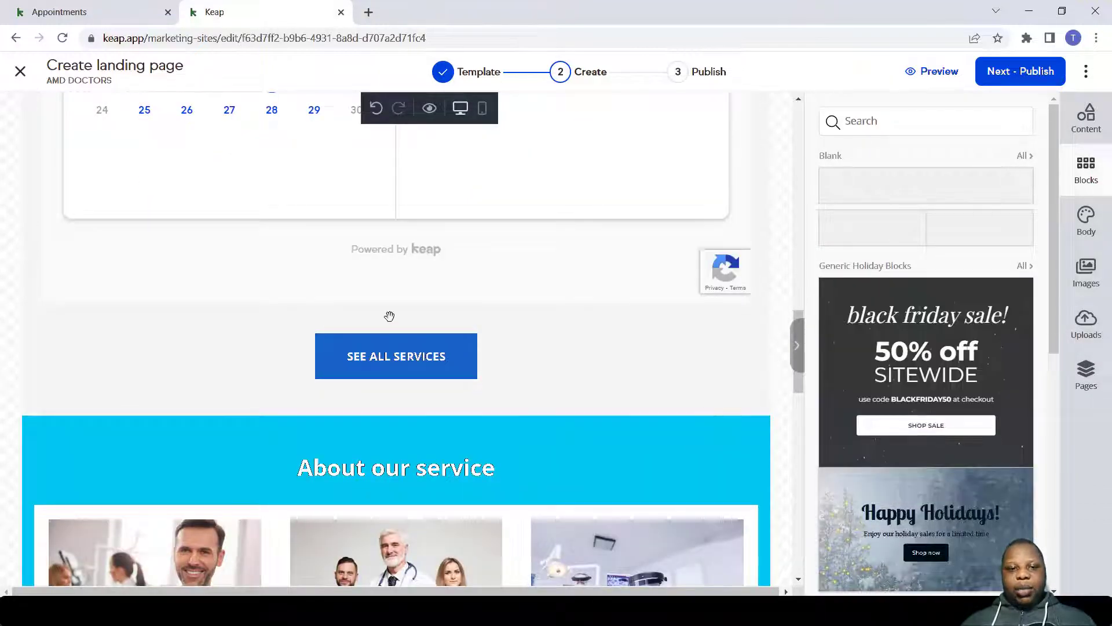
drag(389, 316, 534, 318)
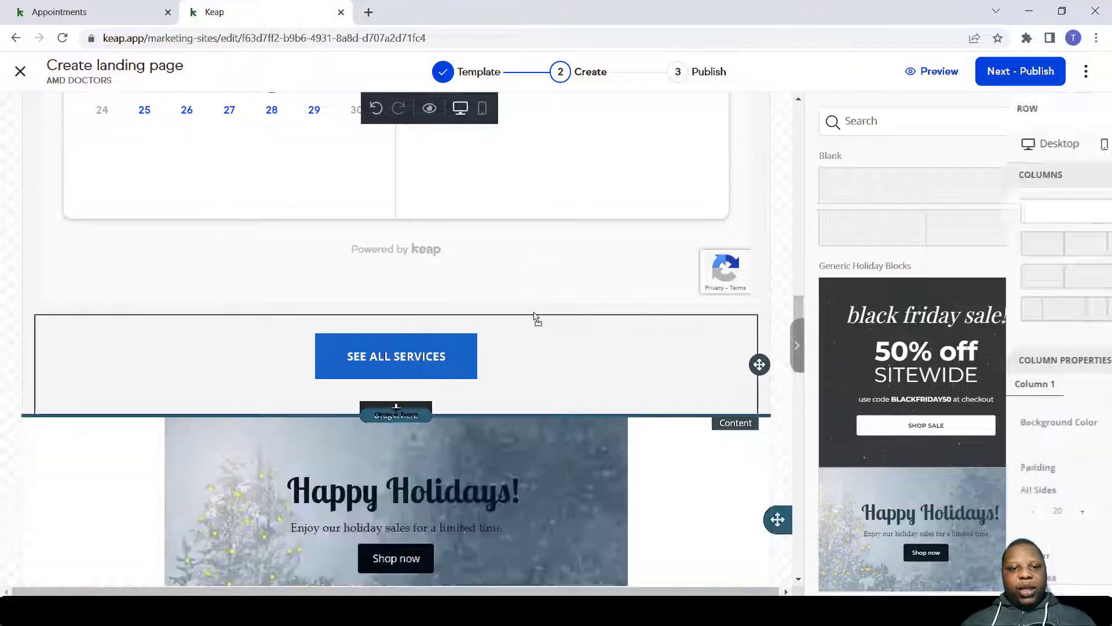
scroll(548, 443, down, 4)
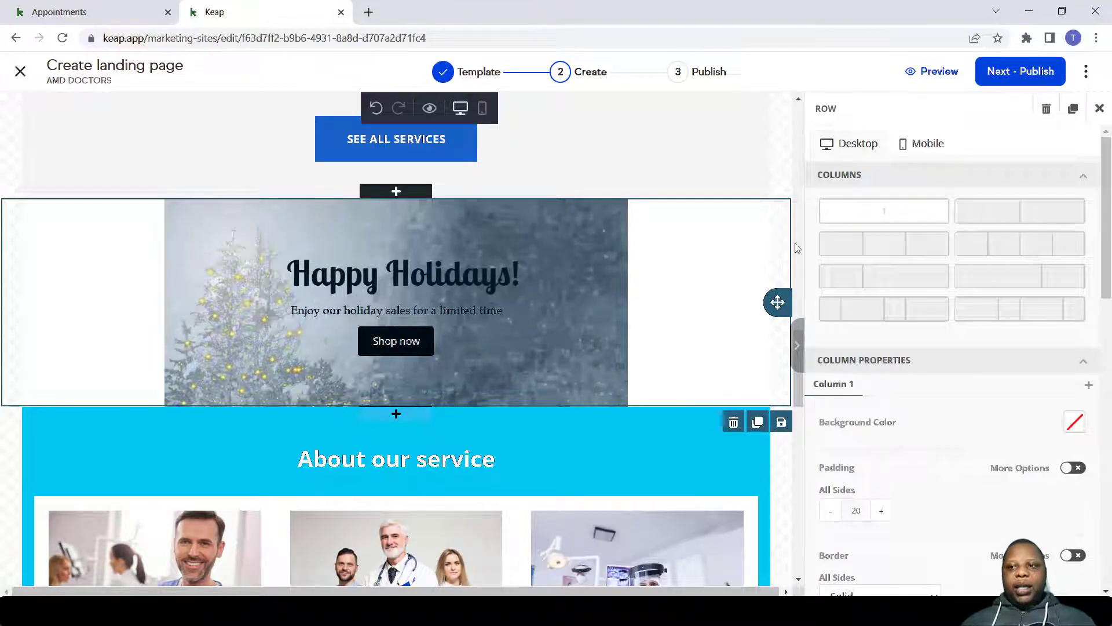
click(1047, 110)
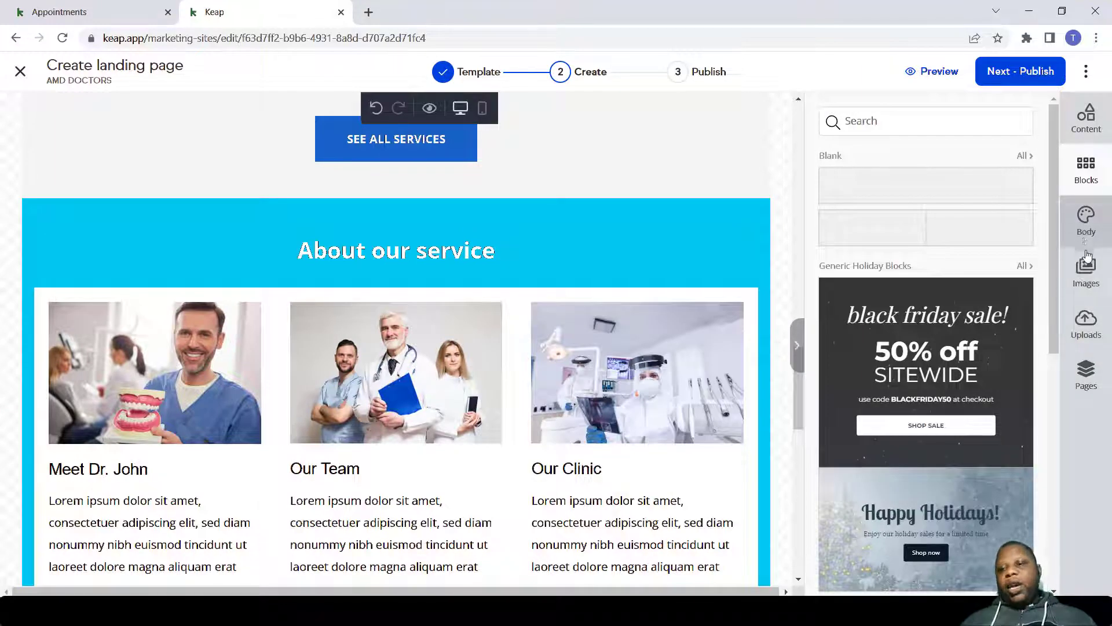
Try placing a stock photo on the page, then view the empty Uploads library.
click(1087, 279)
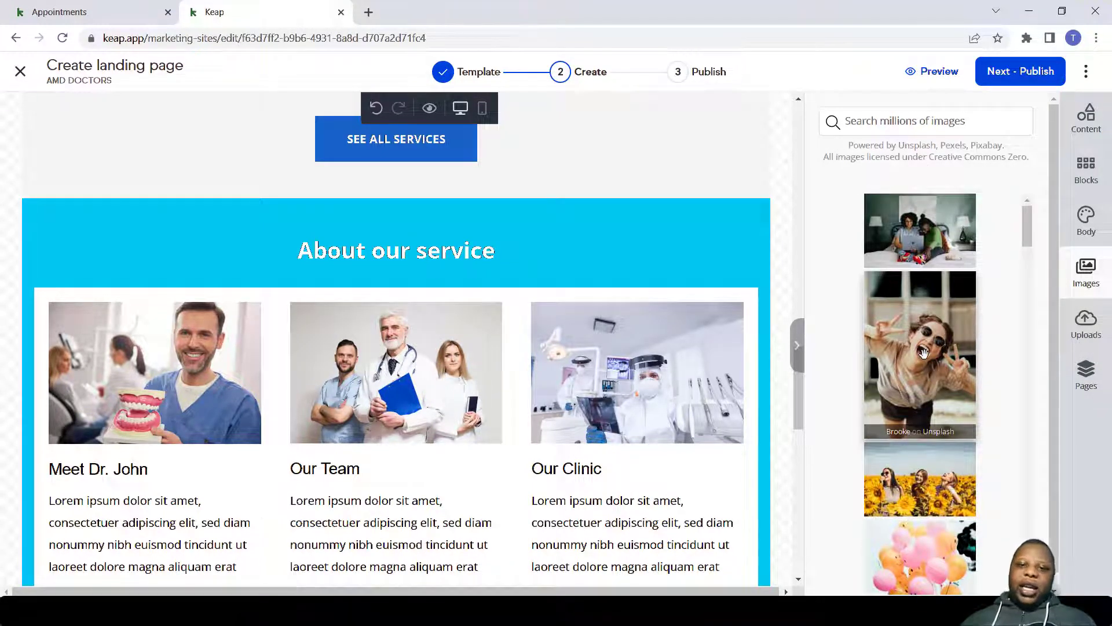
mouse_move(923, 352)
mouse_down()
mouse_move(745, 263)
mouse_move(272, 191)
mouse_move(935, 363)
mouse_up()
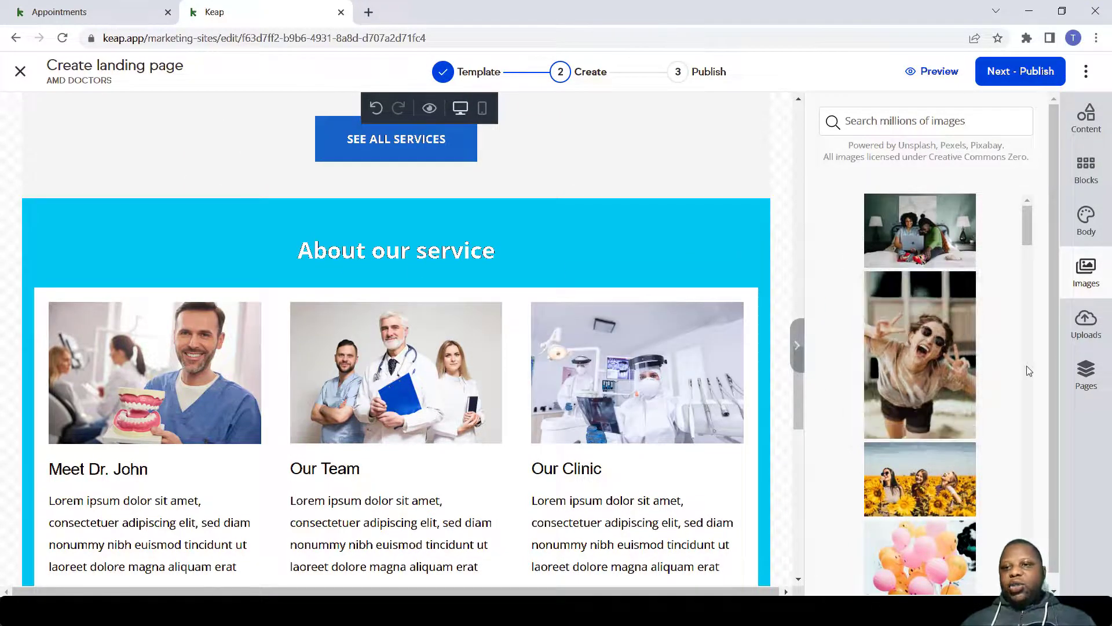
click(1092, 338)
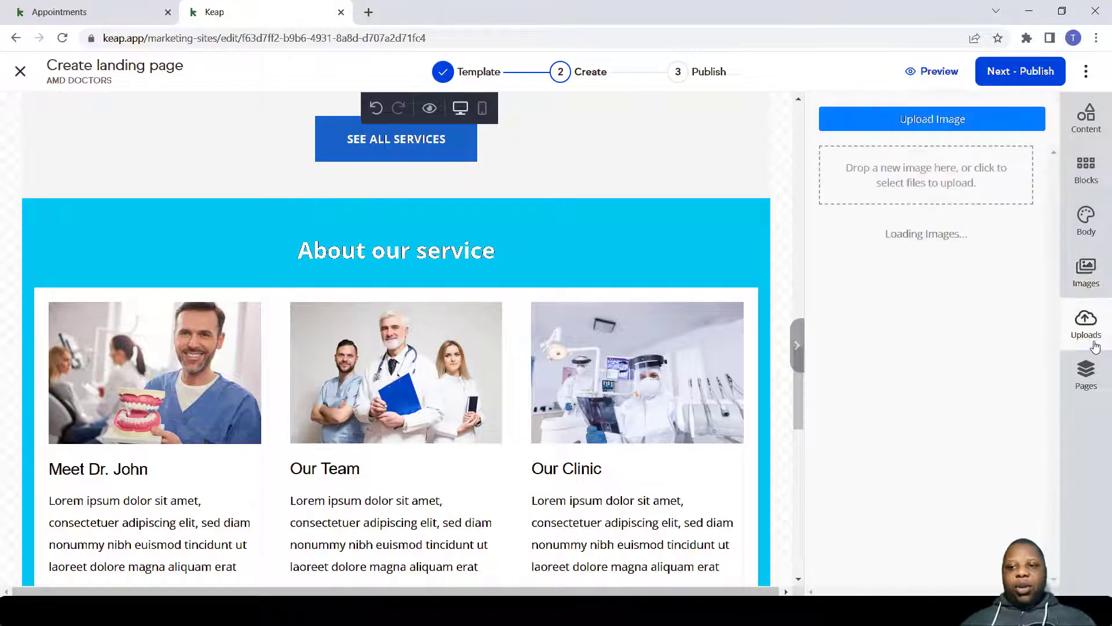
List the site pages, view the Thank You page, then return to the Landing Page.
click(1089, 379)
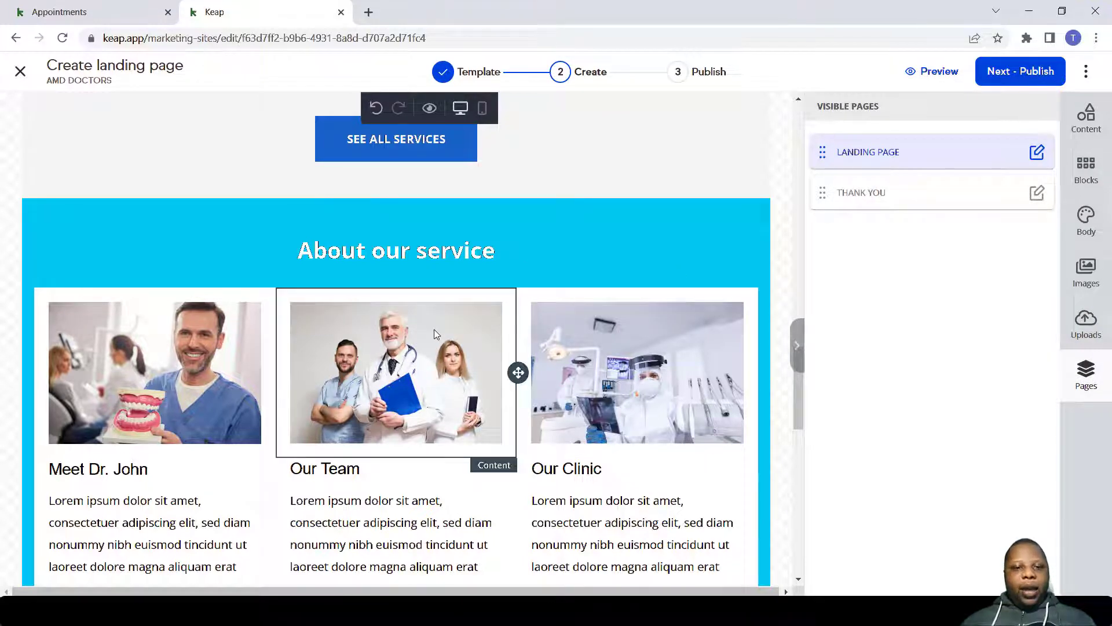
scroll(436, 334, down, 10)
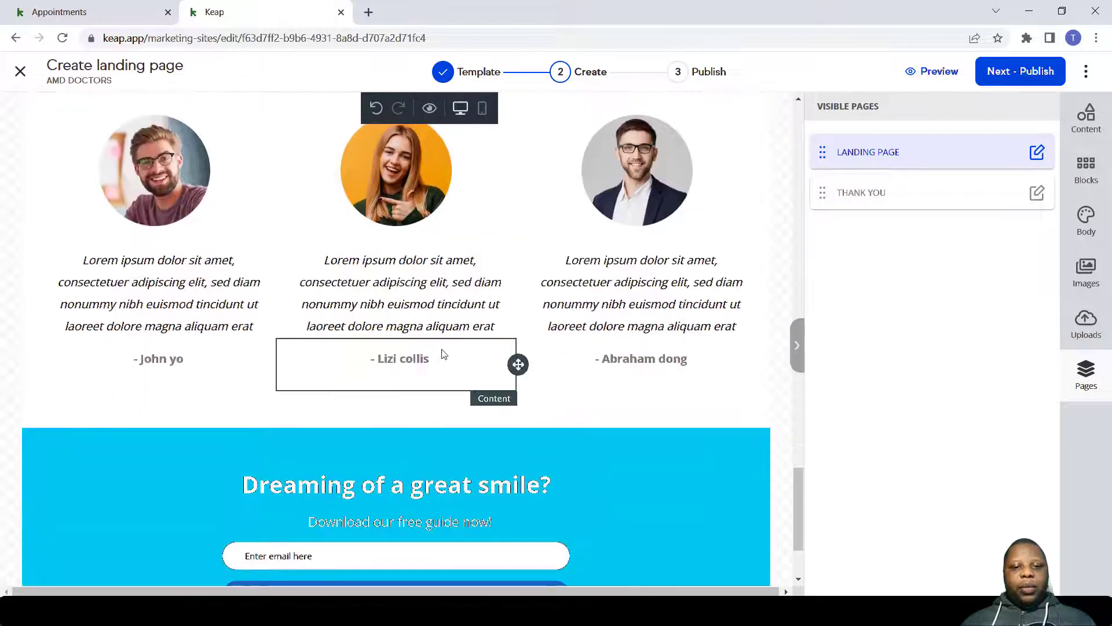
scroll(444, 357, down, 3)
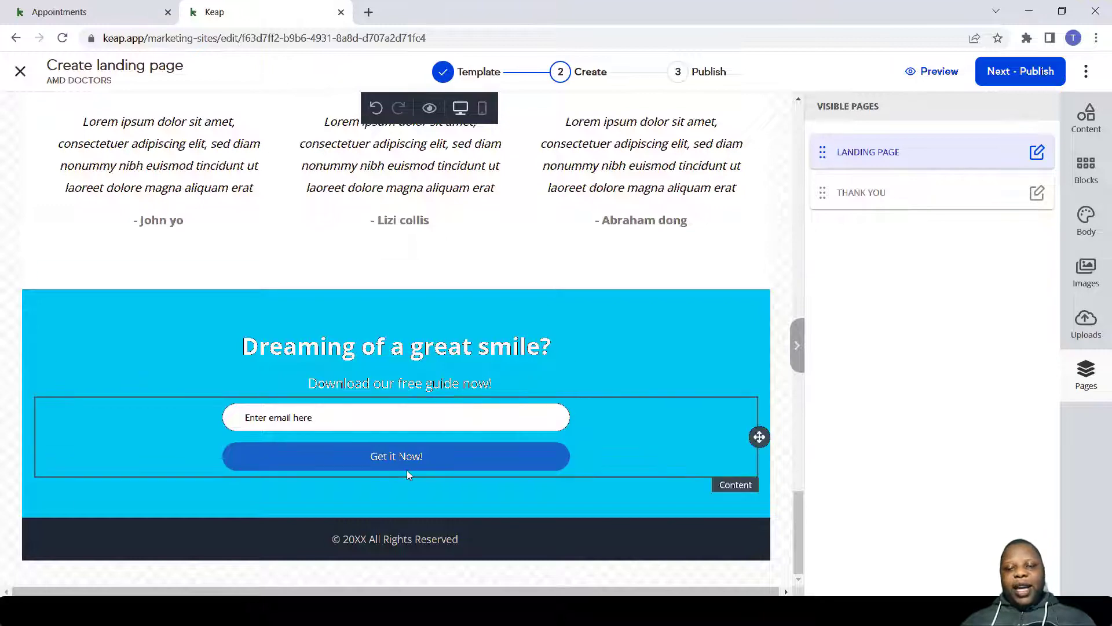
click(926, 198)
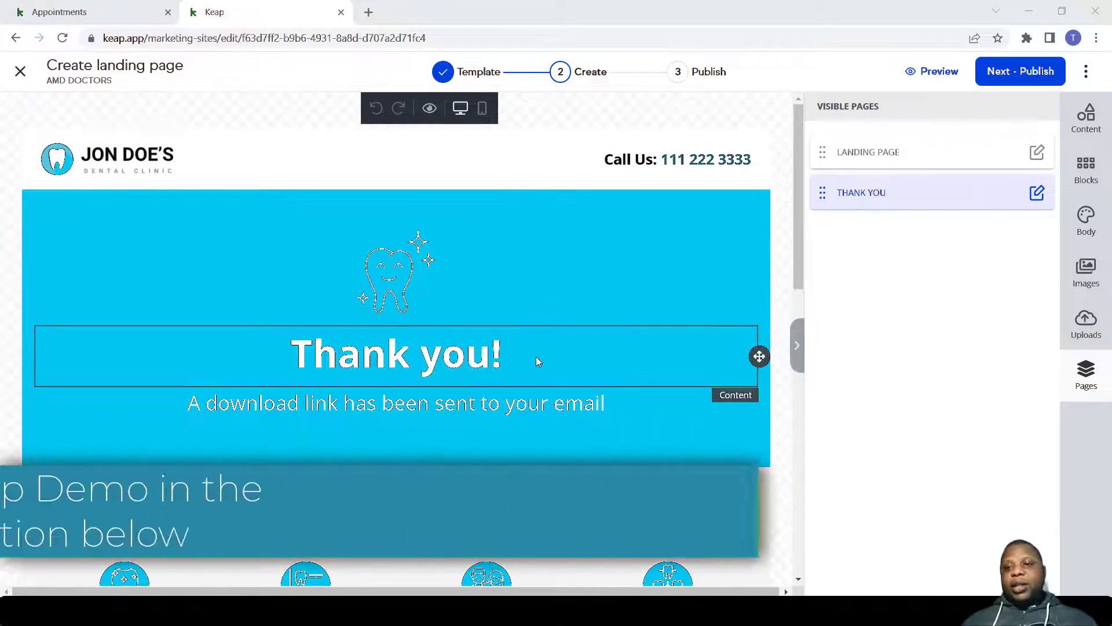
click(939, 161)
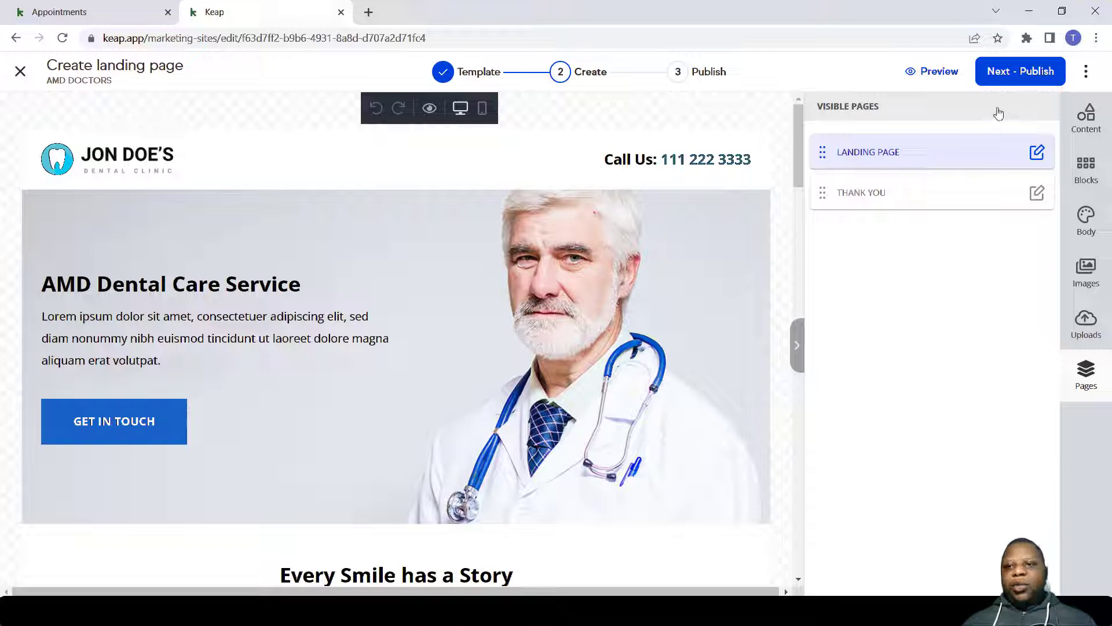
Show the Content elements, then advance to the Next - Publish step.
click(1086, 116)
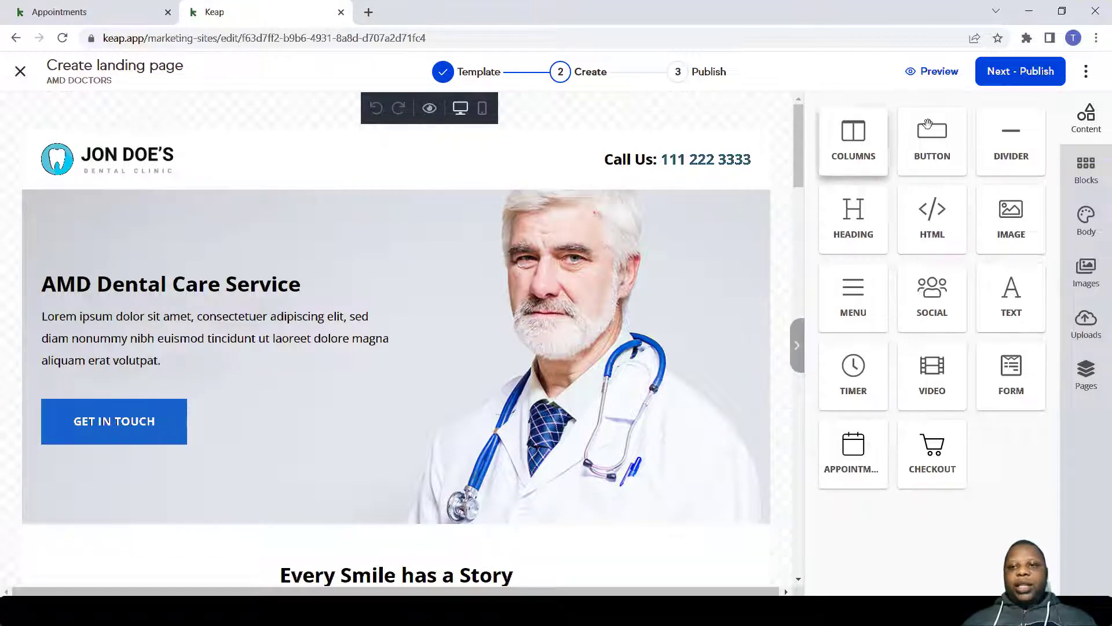
click(1010, 84)
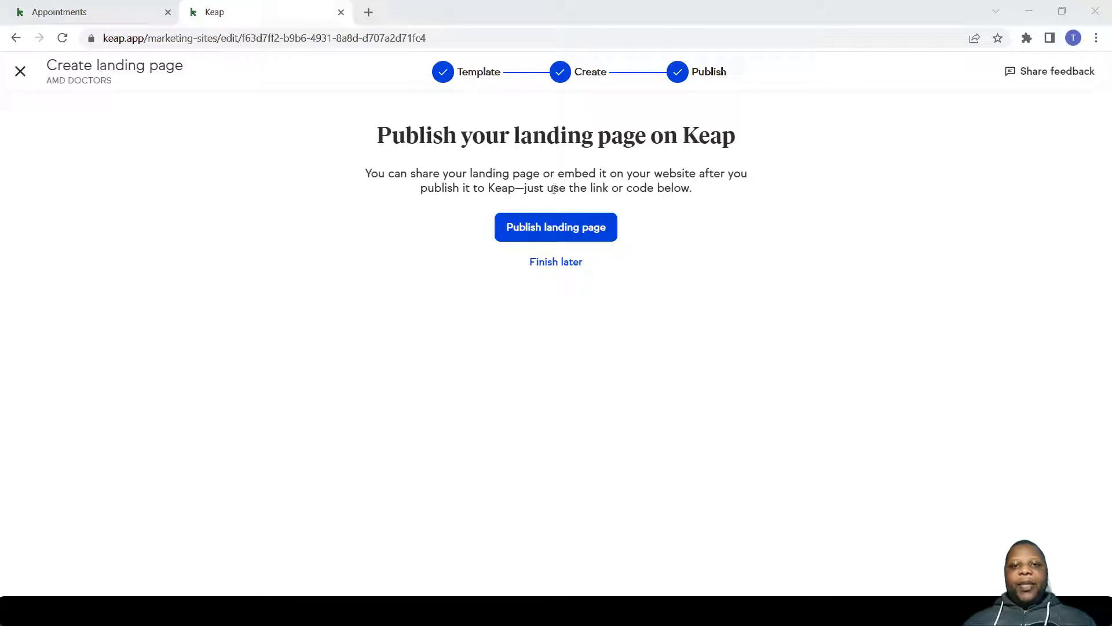
Publish the AMD DOCTORS landing page and copy its page link.
click(559, 232)
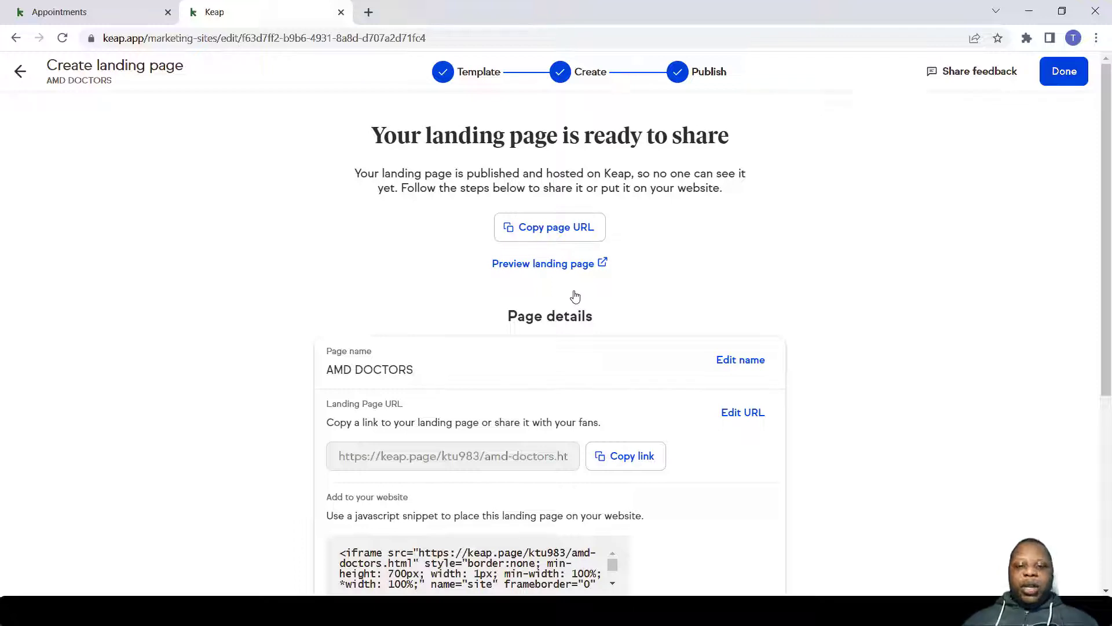
scroll(703, 434, down, 1)
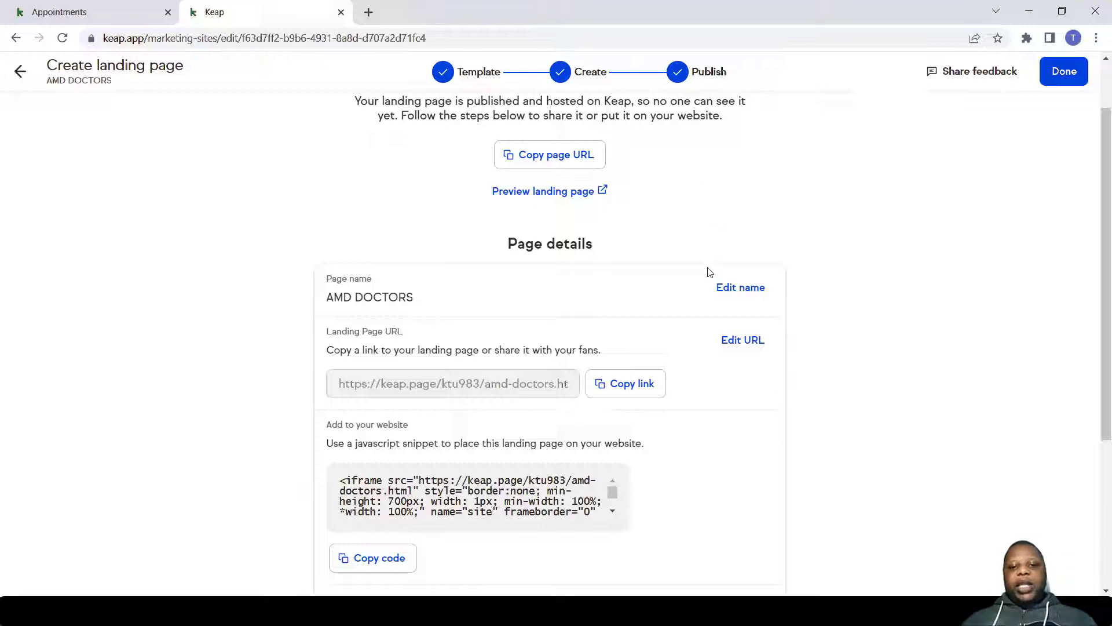
click(646, 385)
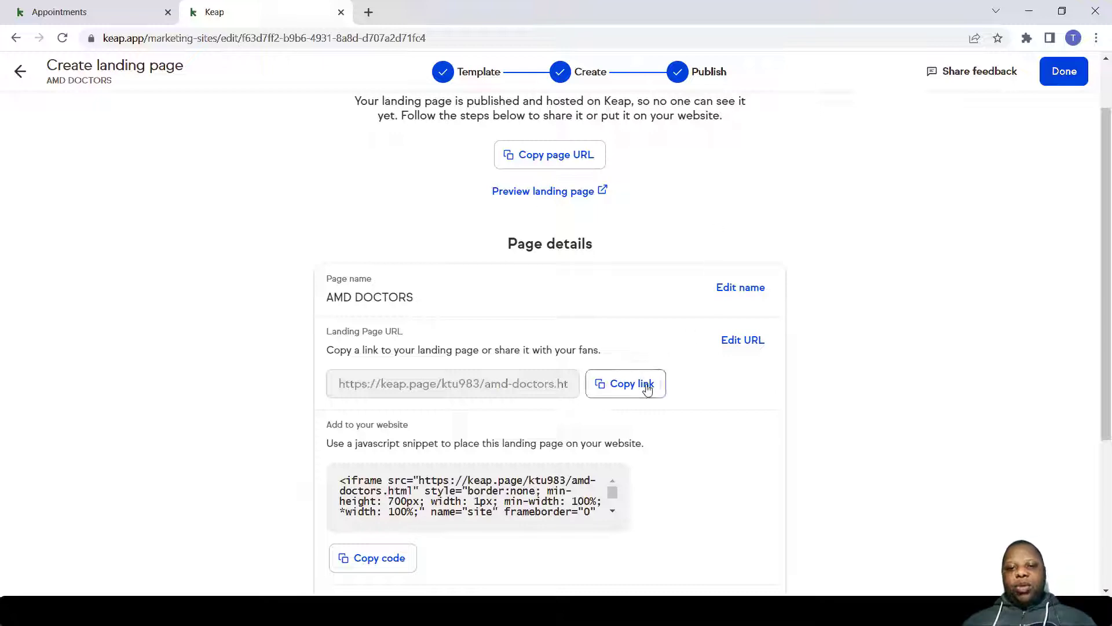
Copy the page's keap.page URL and load it in a new Chrome tab, down to the booking calendar.
click(647, 386)
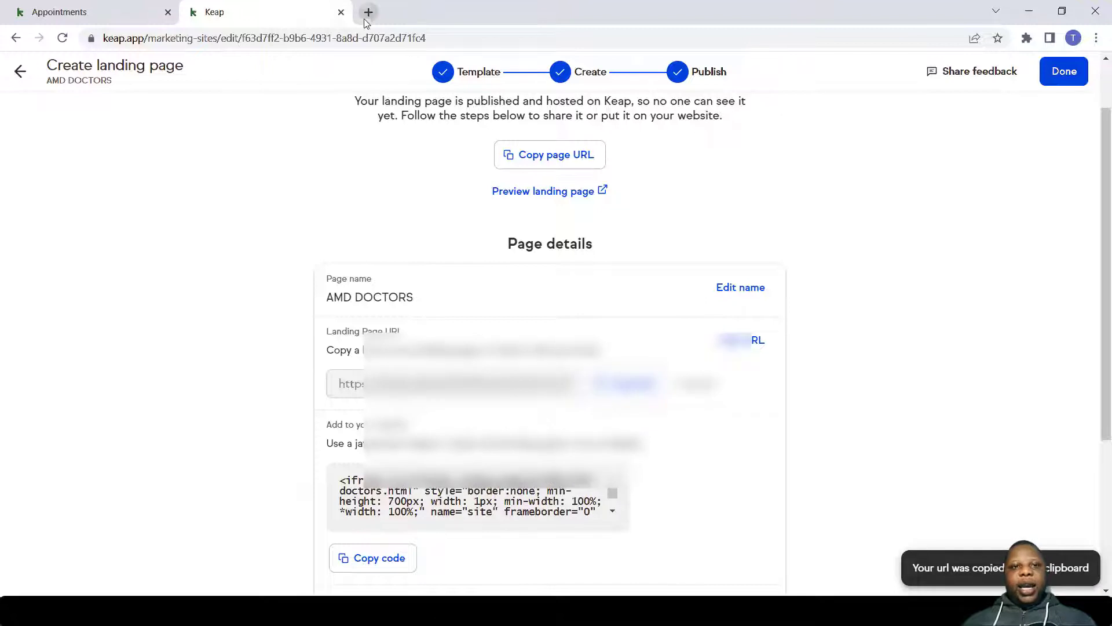
click(365, 18)
right_click(373, 36)
click(423, 134)
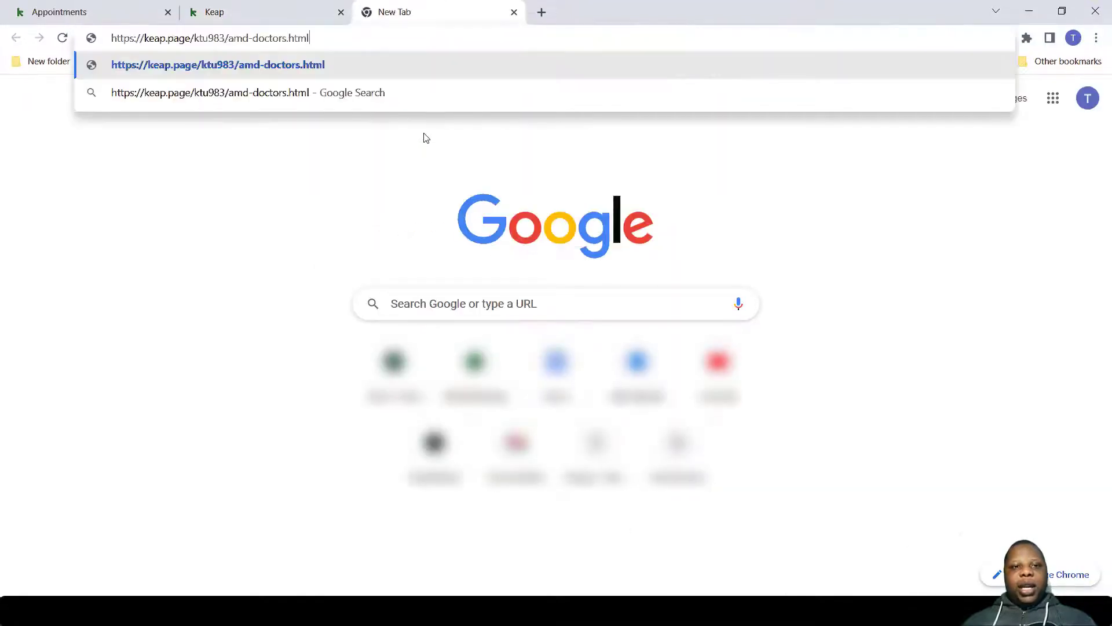
key(Return)
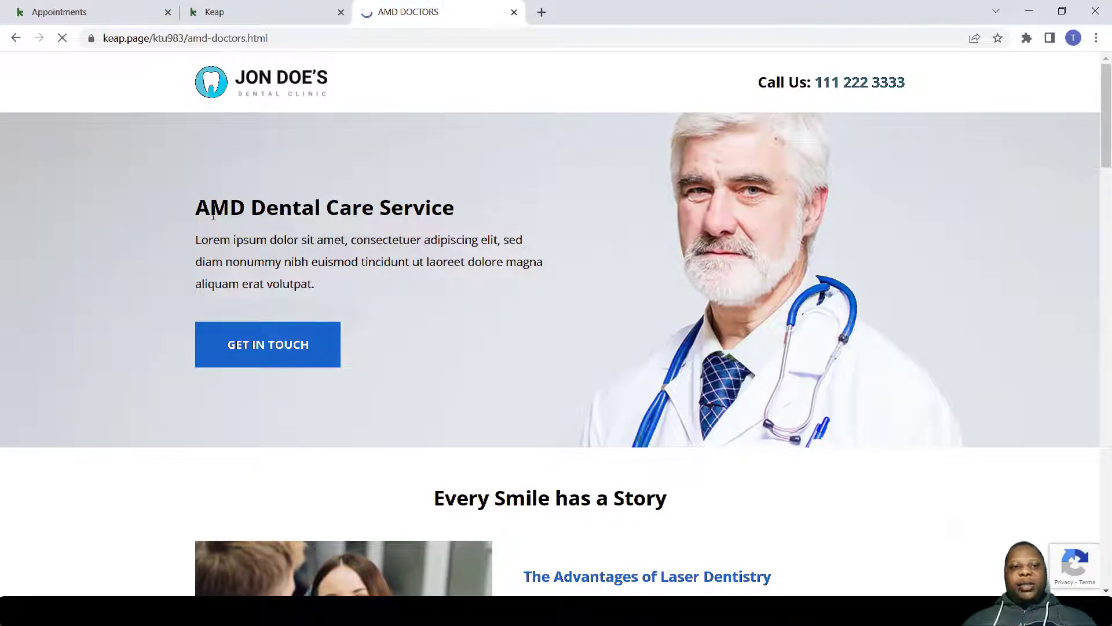
scroll(463, 255, down, 6)
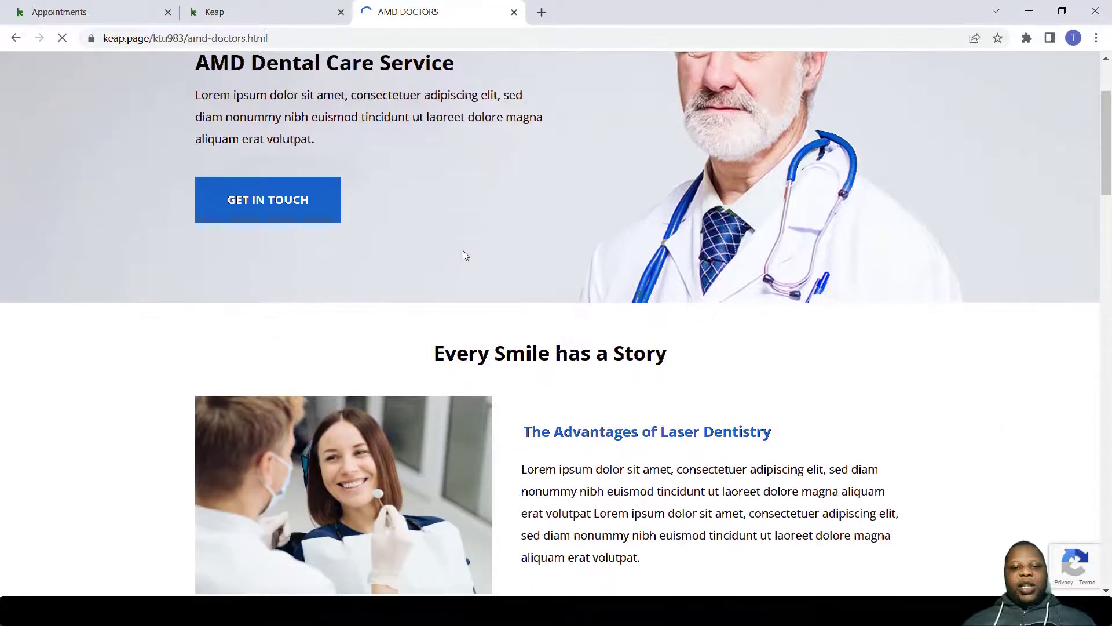
scroll(463, 254, down, 10)
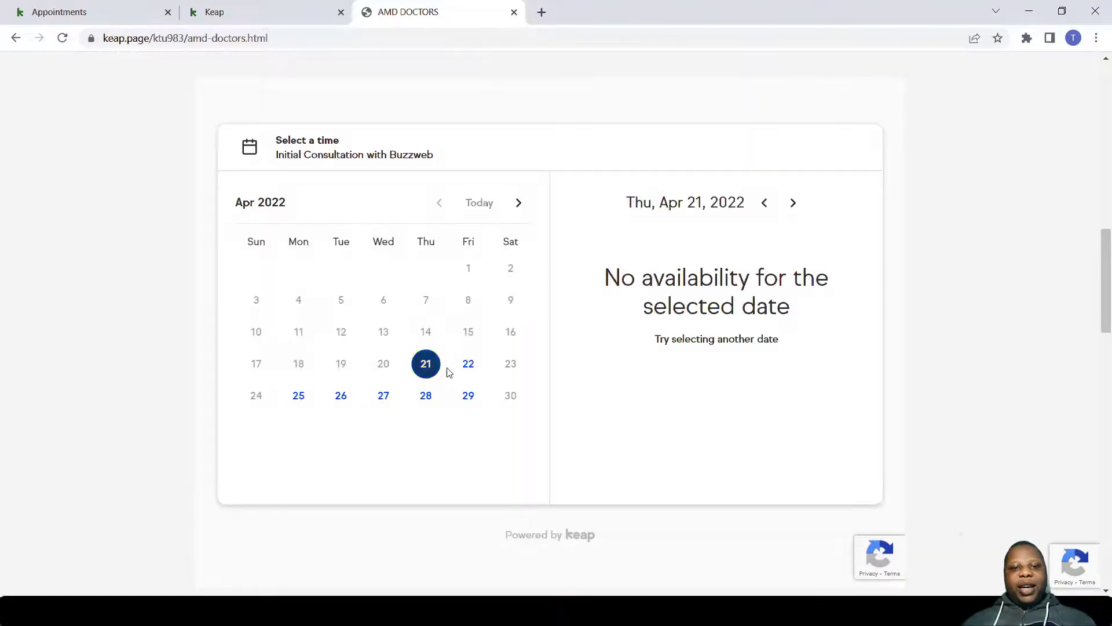
Book the 9:00–9:15 am slot on Friday, April 22, 2022 in the live page's calendar, then return to the top.
click(467, 366)
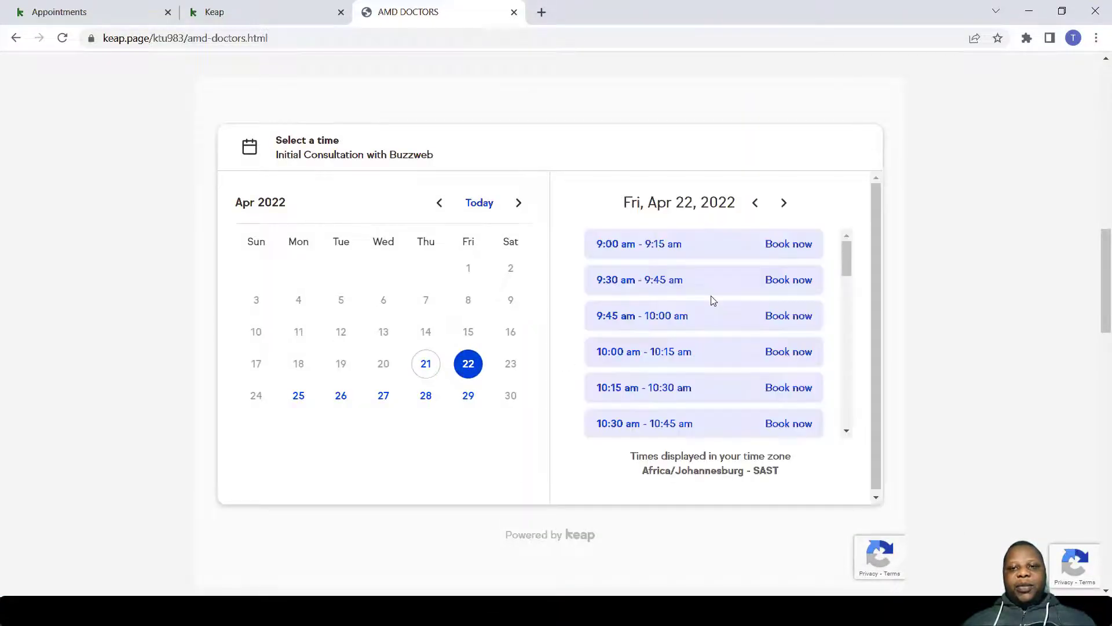
click(794, 248)
scroll(794, 247, down, 15)
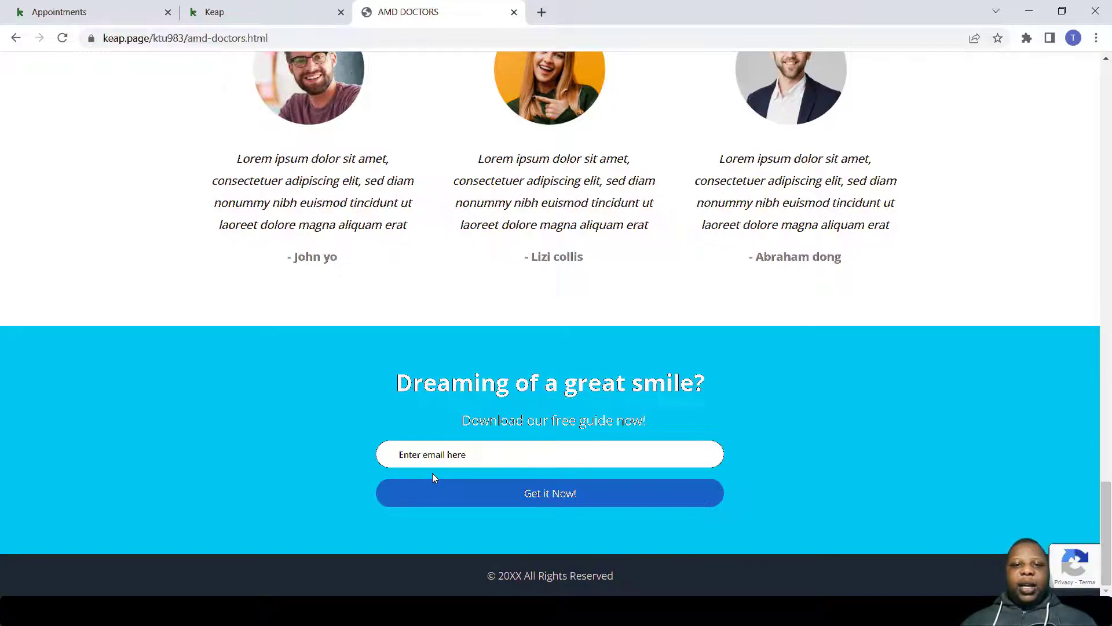
scroll(433, 474, up, 10)
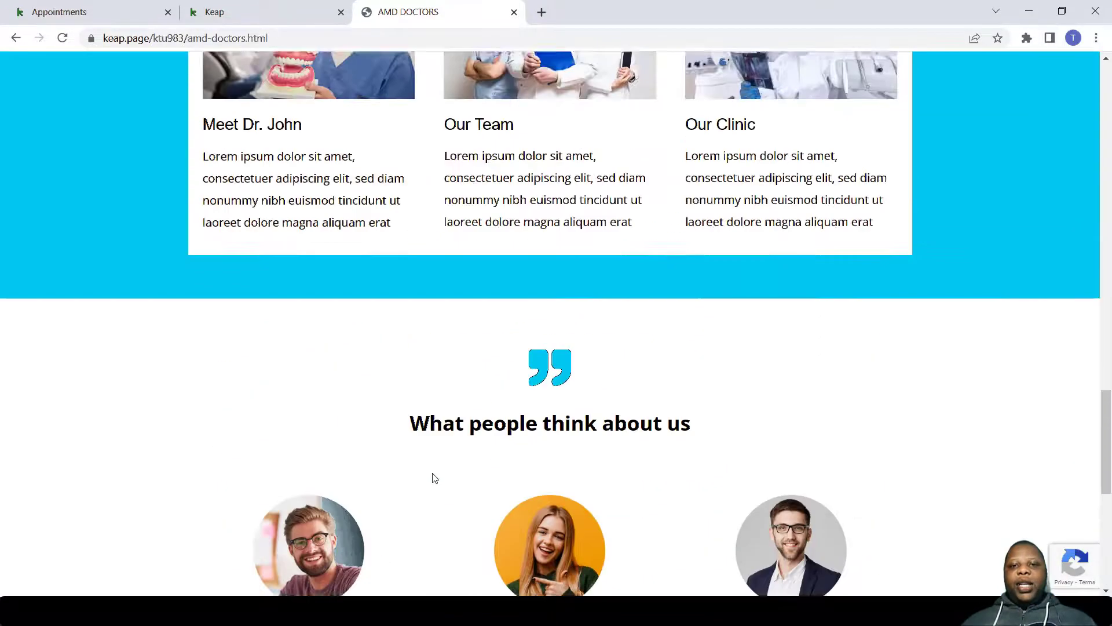
scroll(432, 477, up, 15)
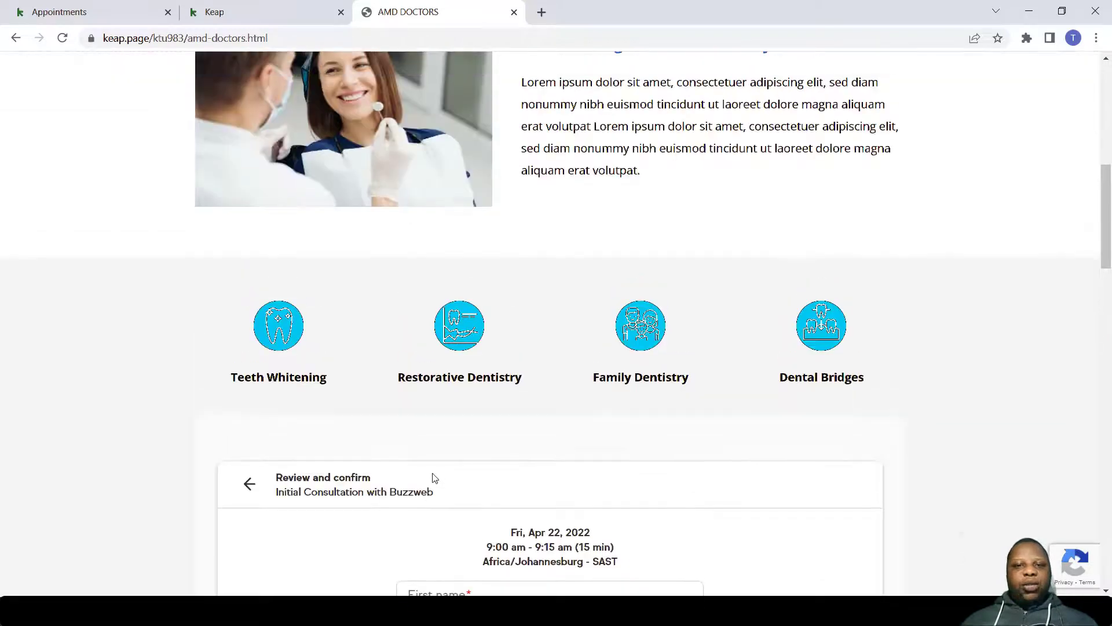
scroll(433, 476, up, 6)
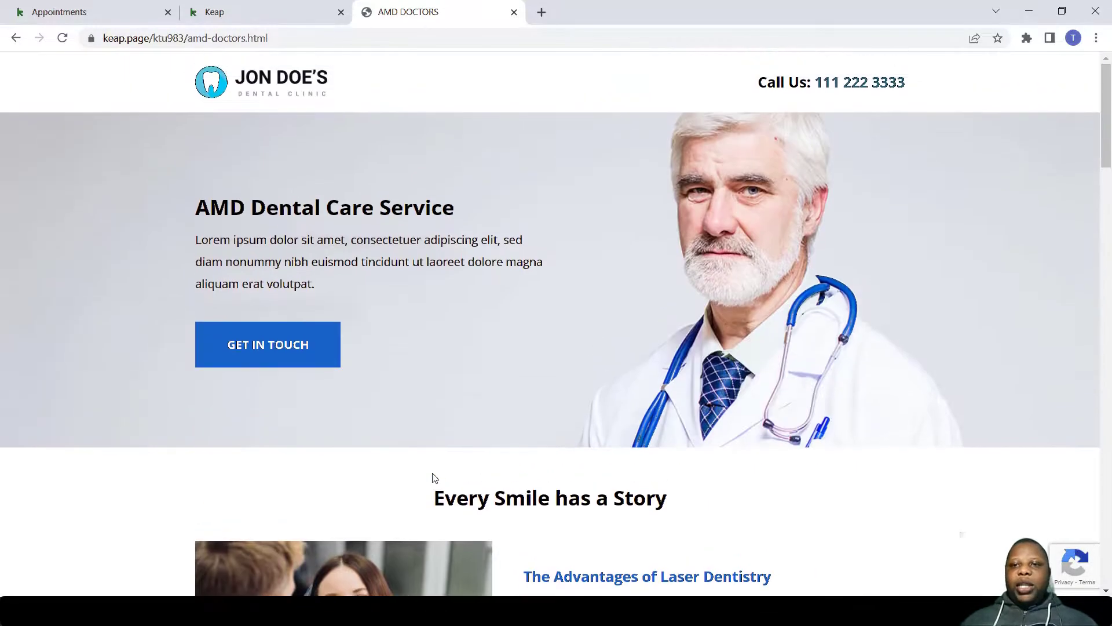